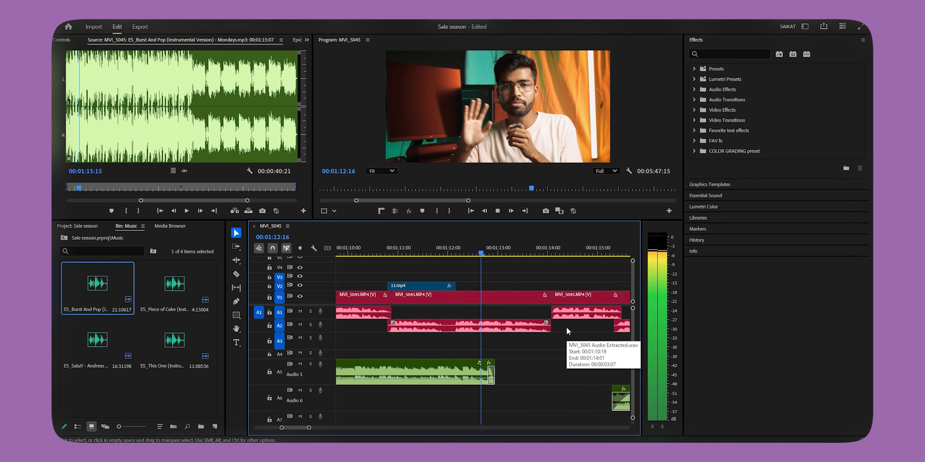
# Step: Try extending the Audio 5 music clip to about 00:01:54, close to the end of the Audio 6 music
pyautogui.press('space')
pyautogui.click(531, 297)
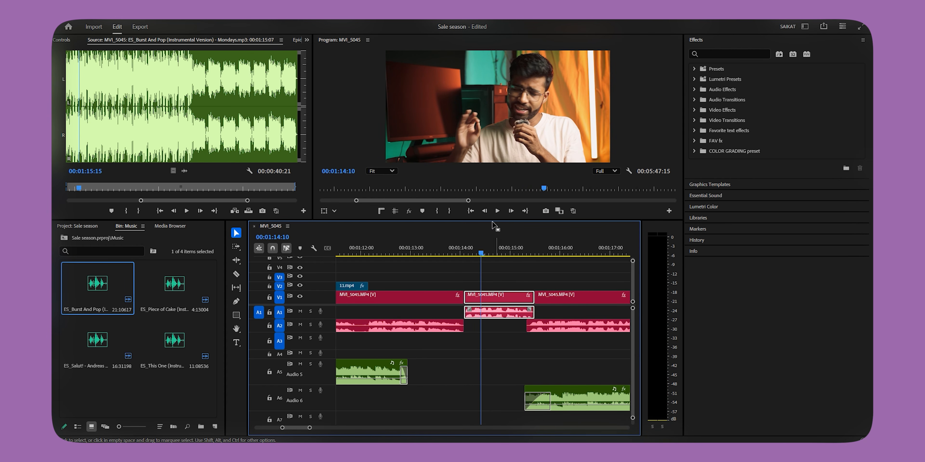
pyautogui.scroll(-2, 389, 397)
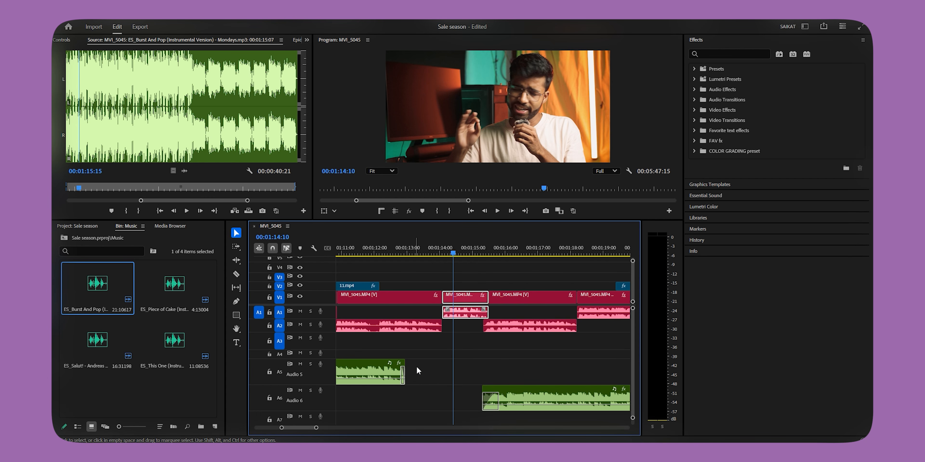
pyautogui.scroll(-2, 417, 367)
pyautogui.scroll(1, 410, 370)
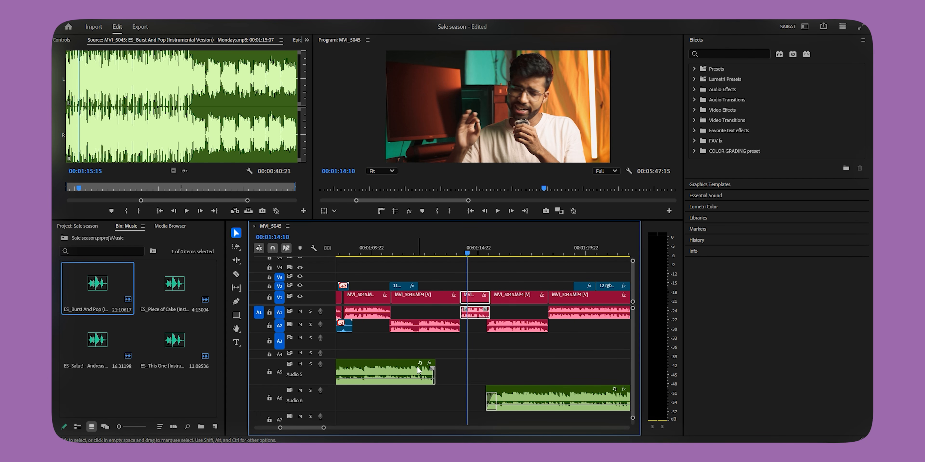
pyautogui.moveTo(366, 374); pyautogui.dragTo(622, 374)
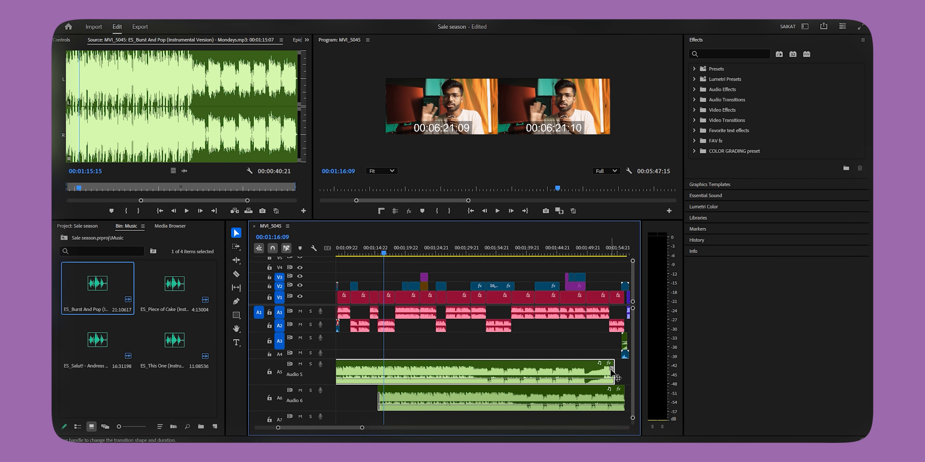
# Step: Solo the Audio 5 track and play the extended music from around 00:01:49 to check how it ends
pyautogui.scroll(-2, 611, 375)
pyautogui.scroll(5, 593, 374)
pyautogui.scroll(-5, 549, 381)
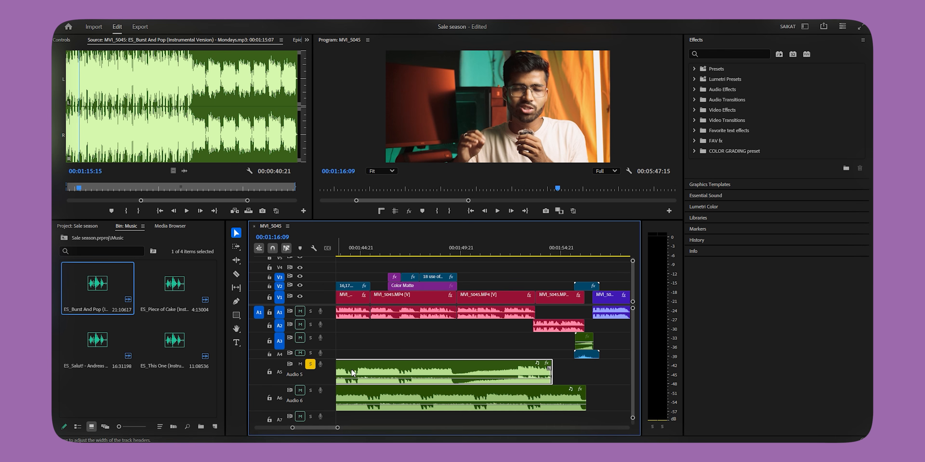
pyautogui.press('space')
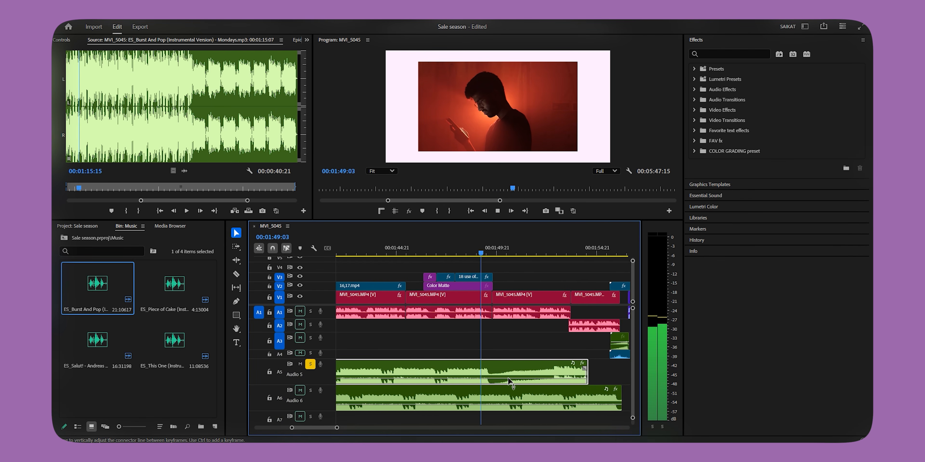
pyautogui.press('space')
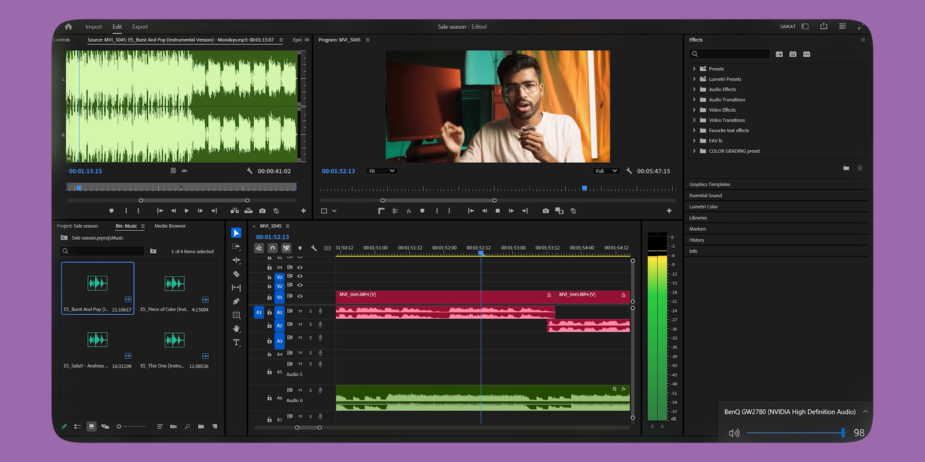
# Step: Play back the Audio 6 music's ending near 00:01:56 and examine the Audio 5 music at the sequence's end near 00:05:41
pyautogui.click(618, 373)
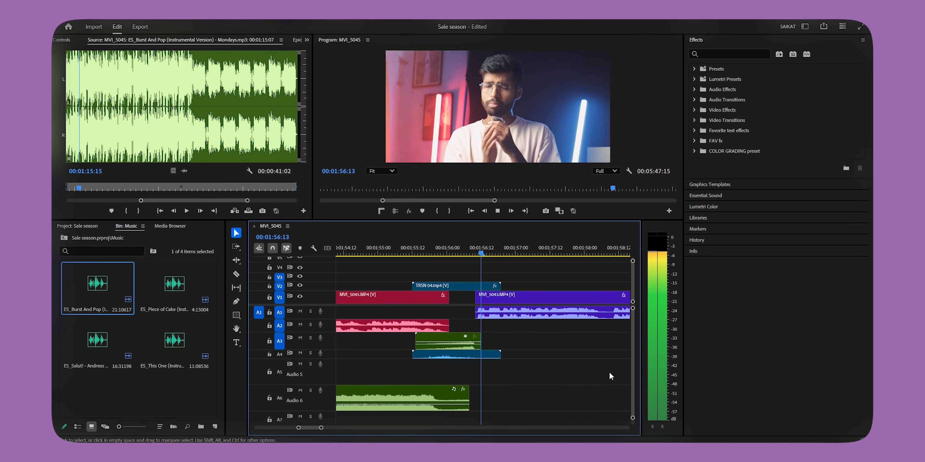
pyautogui.scroll(-4, 589, 375)
pyautogui.press('space')
pyautogui.scroll(3, 453, 391)
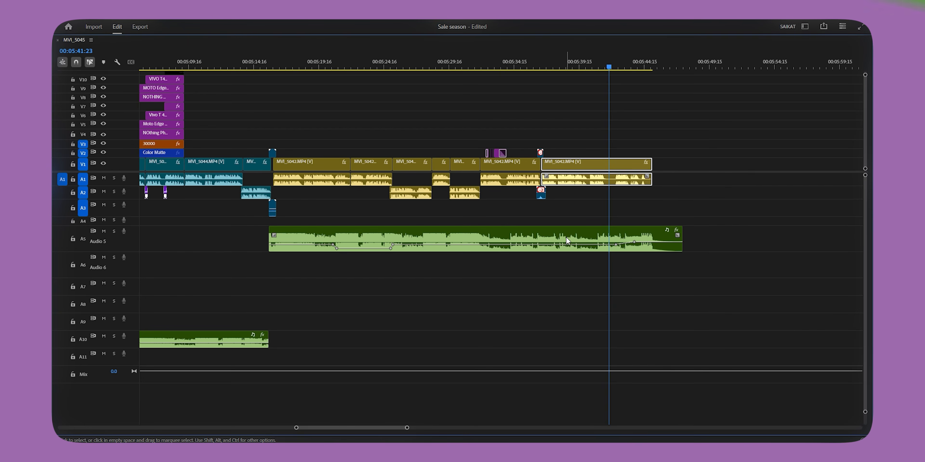
pyautogui.press('space')
pyautogui.scroll(3, 608, 250)
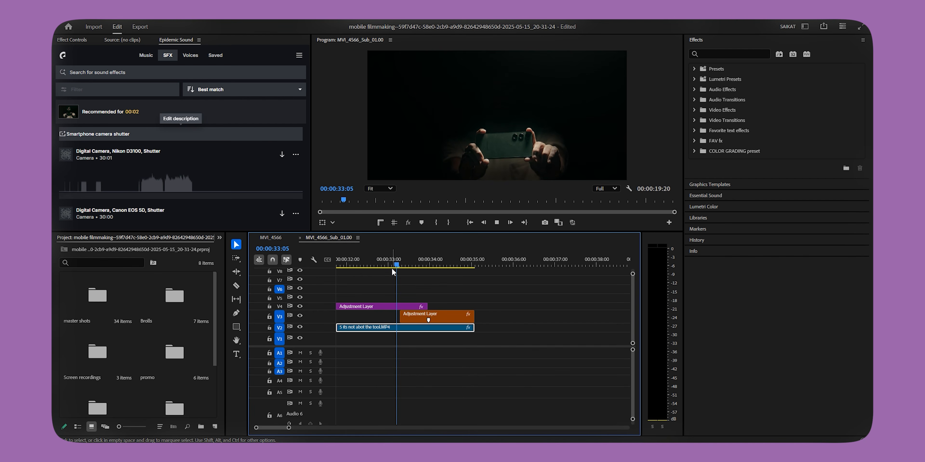
# Step: Import SFX- Swoosh20.mp3, place it on A1 at the start of the orange adjustment layer, and preview it
pyautogui.press('space')
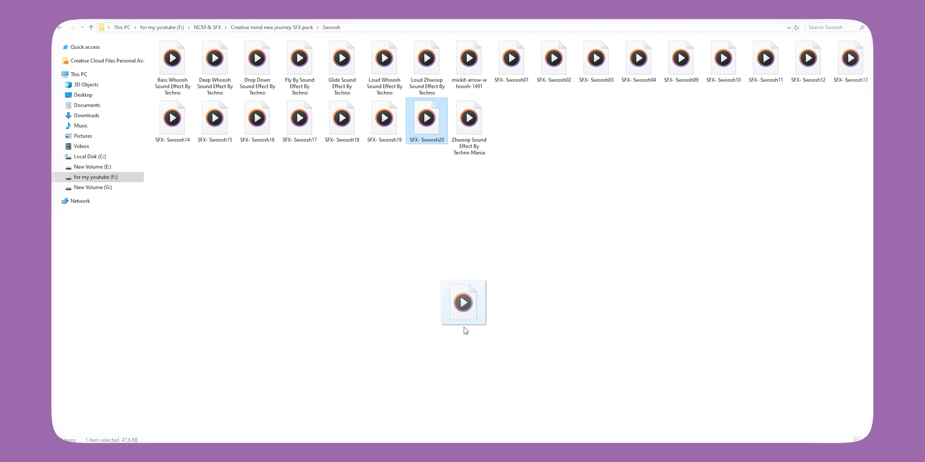
pyautogui.moveTo(385, 430); pyautogui.dragTo(166, 379)
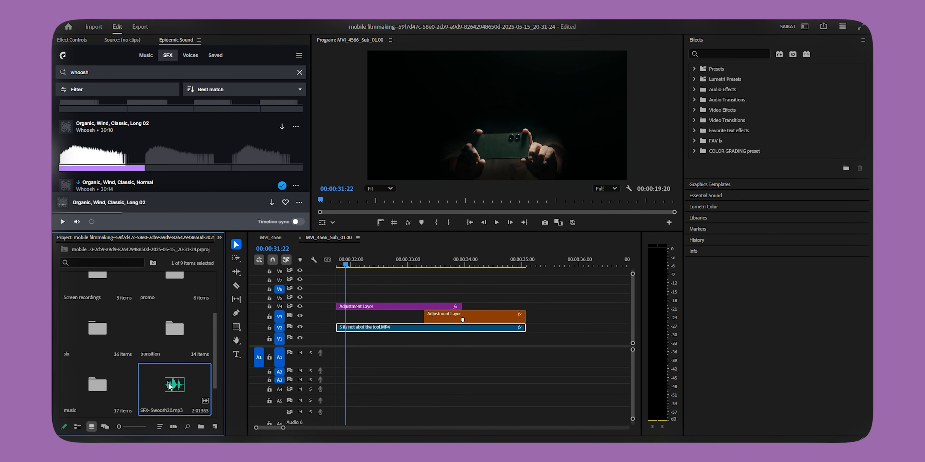
pyautogui.moveTo(396, 351); pyautogui.dragTo(397, 351)
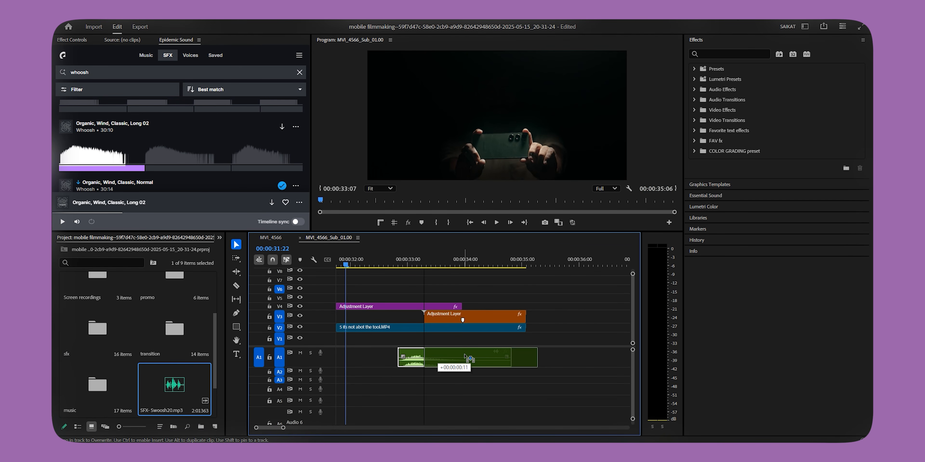
pyautogui.click(423, 260)
pyautogui.press('space')
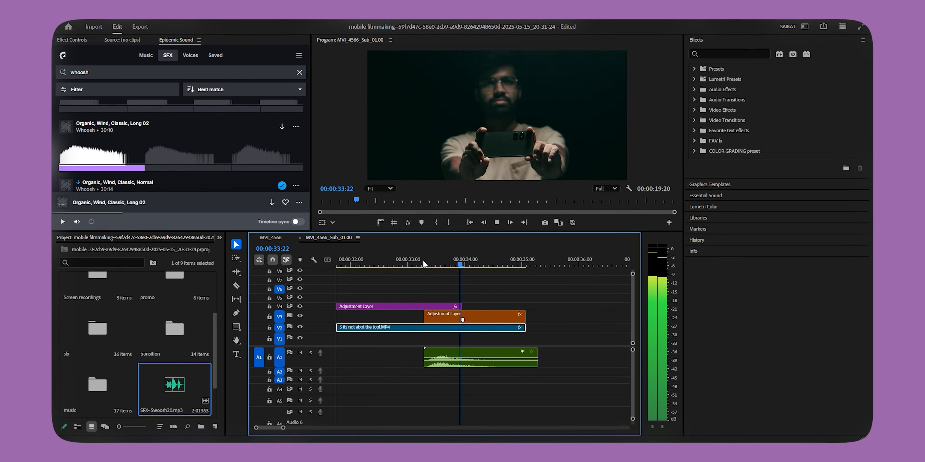
pyautogui.press('space')
# Step: Shift the swoosh clip on A1 a few frames past the orange adjustment layer's start and play the transition
pyautogui.click(422, 317)
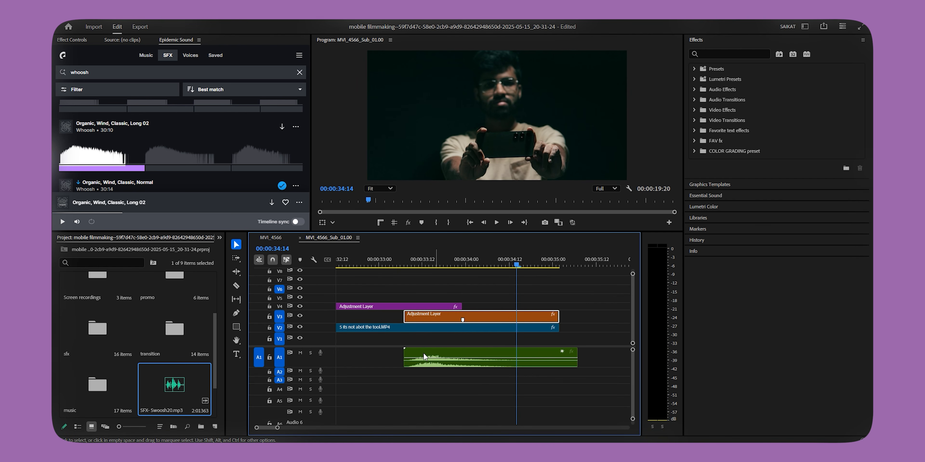
pyautogui.moveTo(423, 353); pyautogui.dragTo(432, 355)
pyautogui.moveTo(432, 354); pyautogui.dragTo(434, 355)
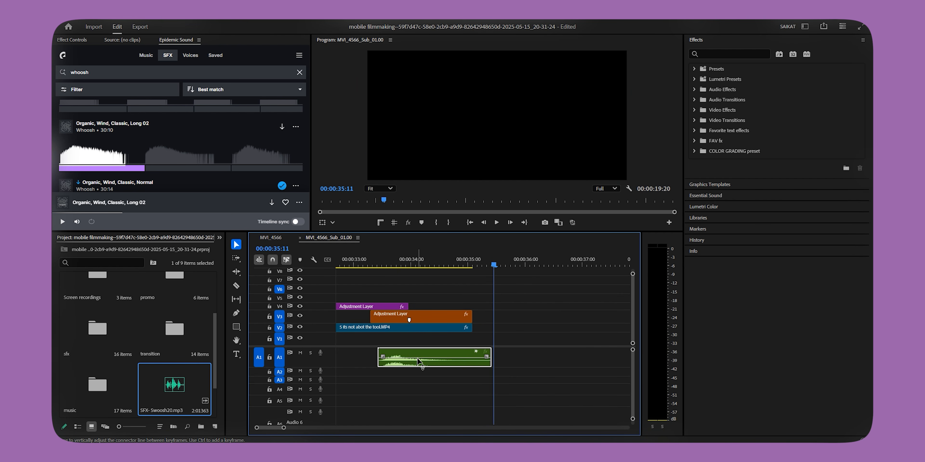
pyautogui.click(383, 265)
pyautogui.press('space')
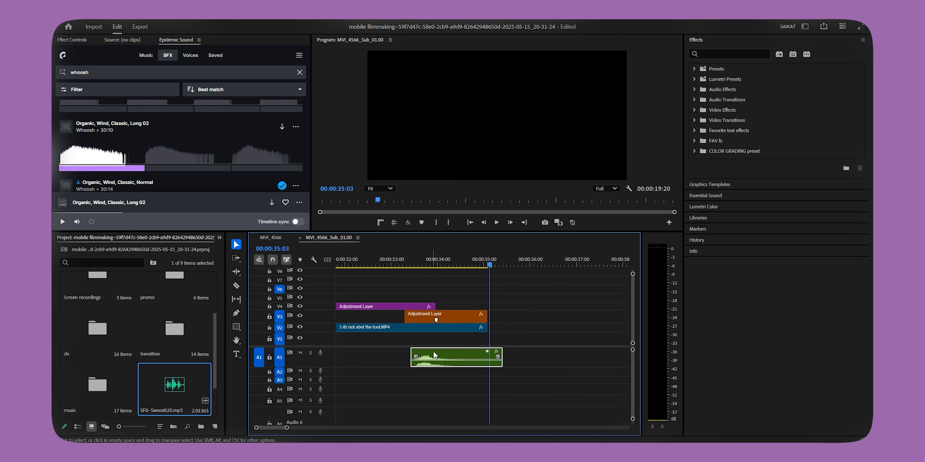
# Step: Solo track A2 and play the top clip of the stacked purple sound effects from about 00:00:47
pyautogui.press('-')
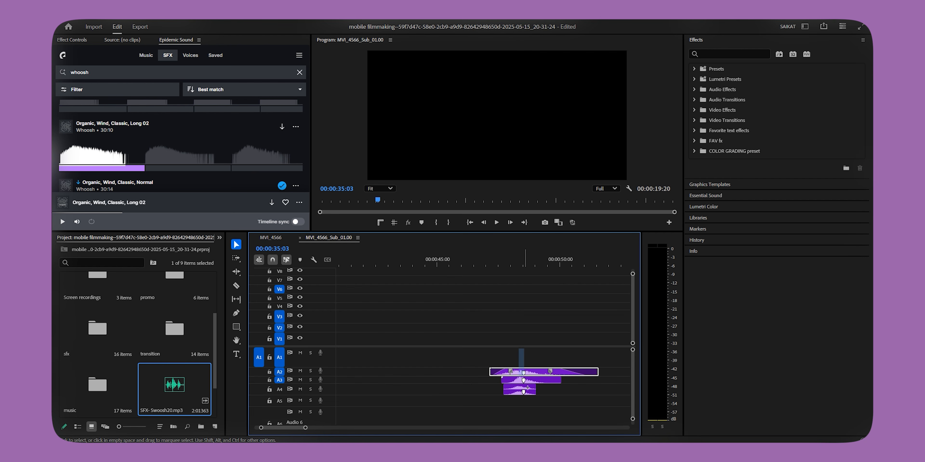
pyautogui.click(310, 373)
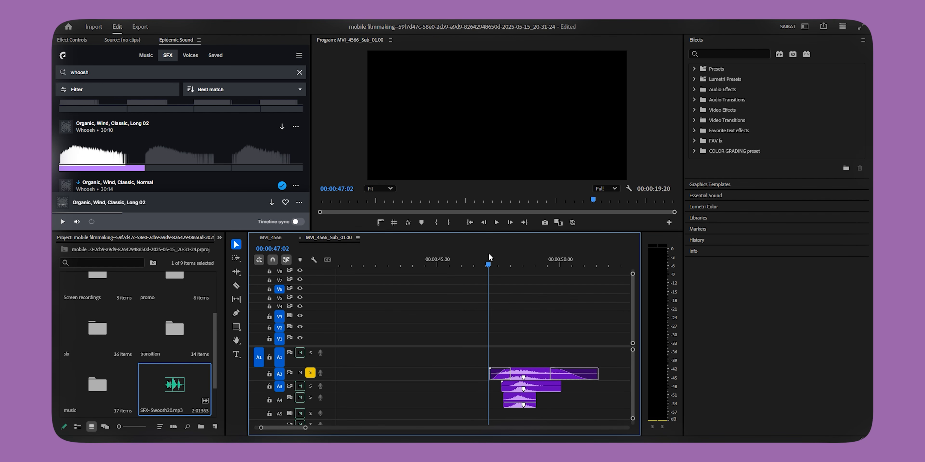
pyautogui.press('space')
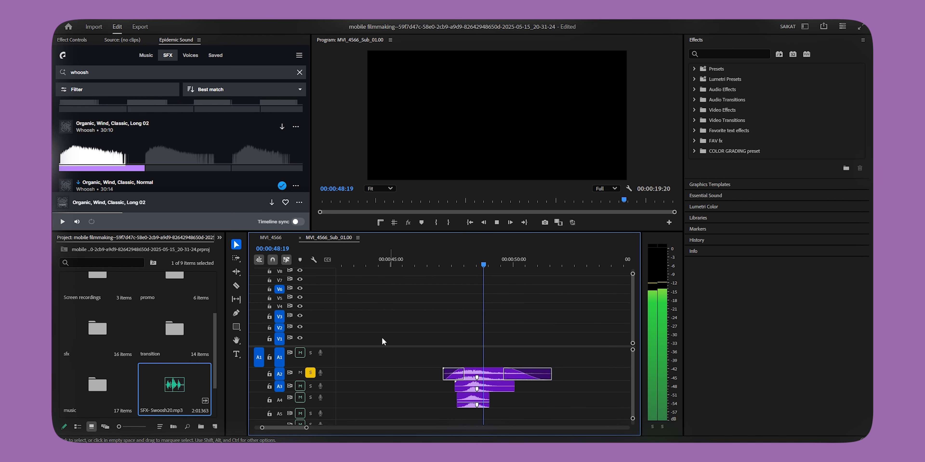
pyautogui.press('space')
# Step: Solo track A3 instead of A2 and play its purple sound effect from just before its start
pyautogui.click(312, 374)
pyautogui.click(311, 384)
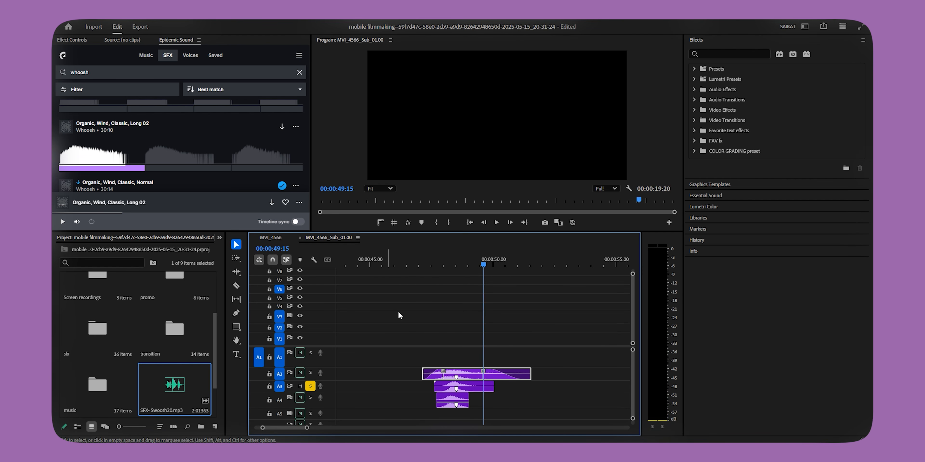
pyautogui.click(413, 262)
pyautogui.press('space')
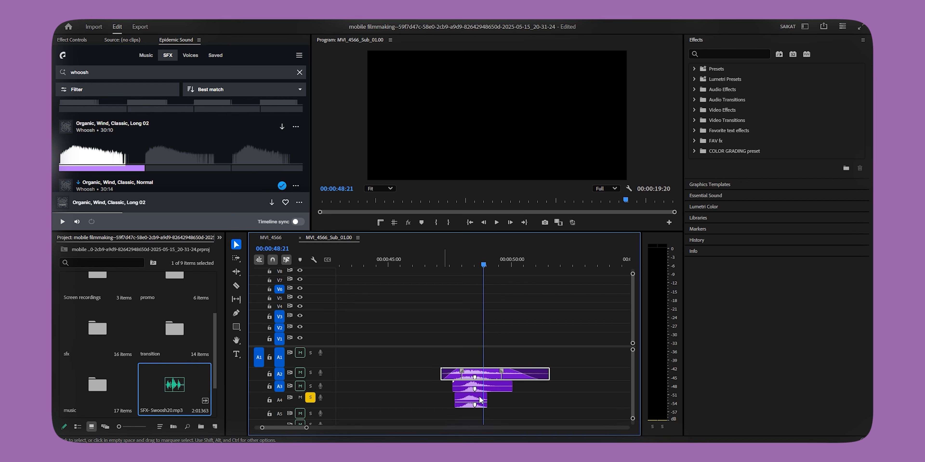
# Step: Move the three purple sound effects on A2 to A4 under the transition, aligning their markers with the orange adjustment layer's marker
pyautogui.moveTo(465, 412); pyautogui.dragTo(464, 412)
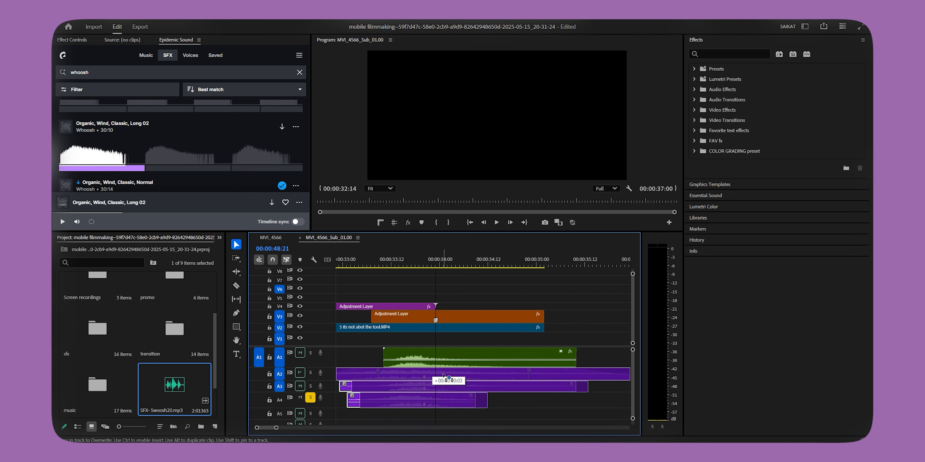
pyautogui.moveTo(447, 377); pyautogui.dragTo(446, 376)
pyautogui.scroll(2, 437, 284)
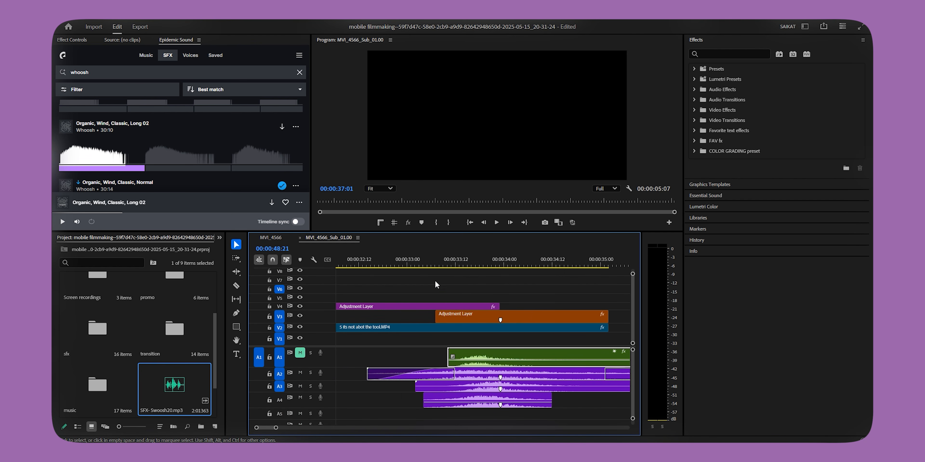
# Step: Compare the transition playing with the A1 swoosh soloed against the layered A2 to A4 effects with A1 muted
pyautogui.moveTo(426, 266); pyautogui.dragTo(368, 274)
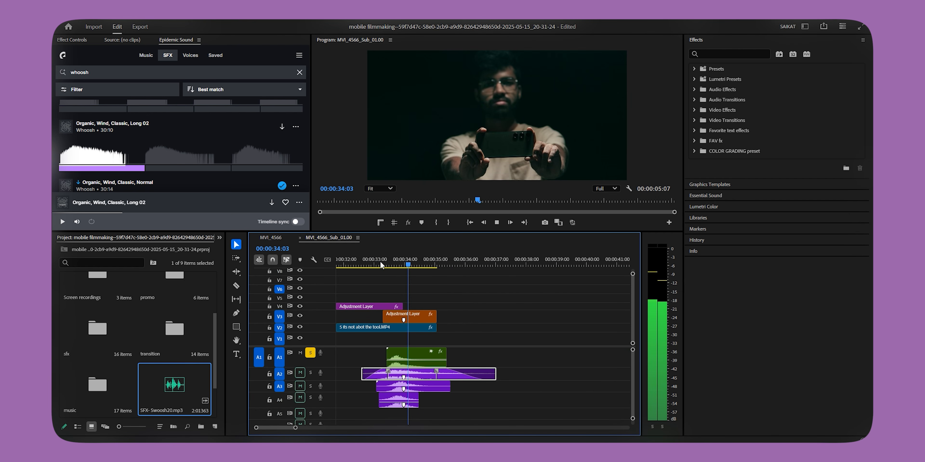
pyautogui.press('space')
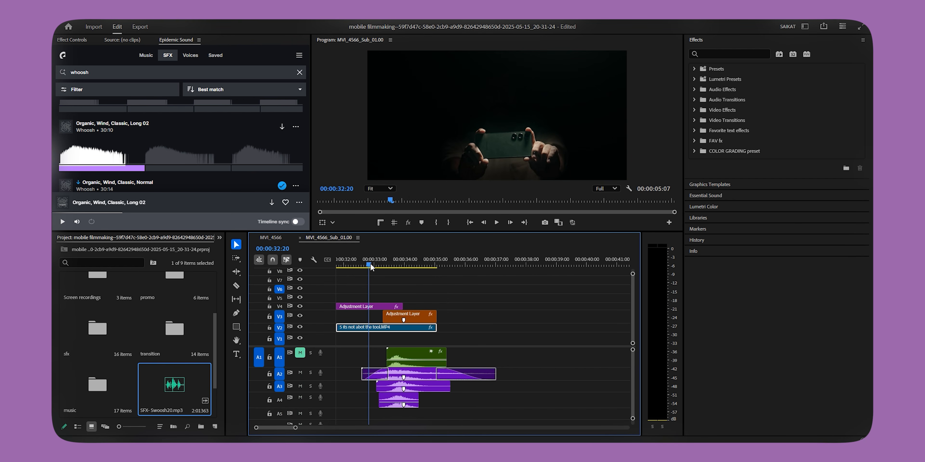
pyautogui.press('space')
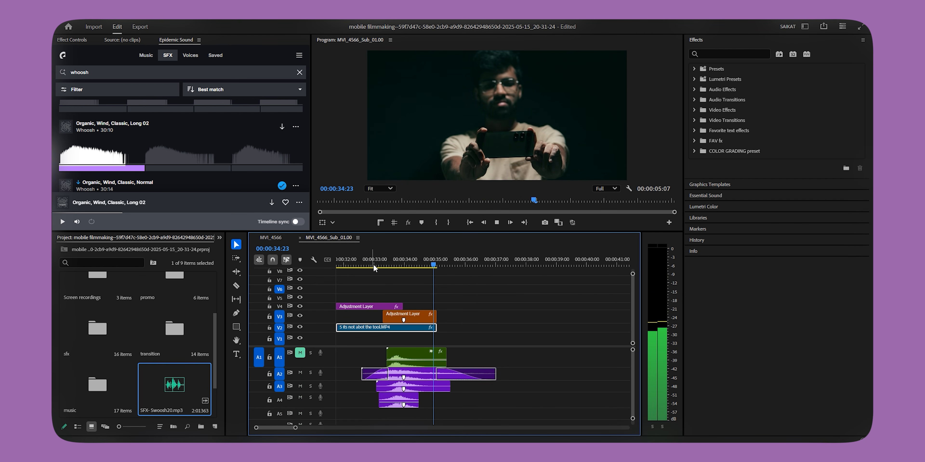
pyautogui.press('space')
pyautogui.click(413, 374)
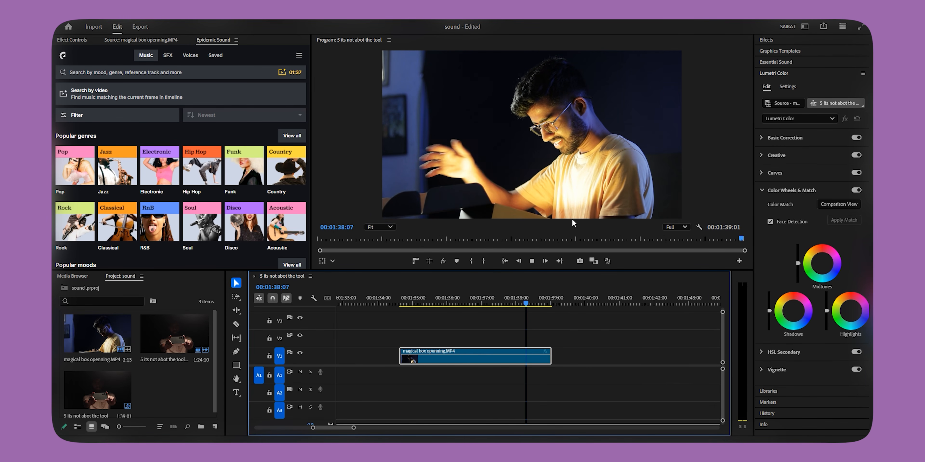
# Step: Search the Epidemic Sound effects for "swell" and preview Swell, Gothic
pyautogui.press('space')
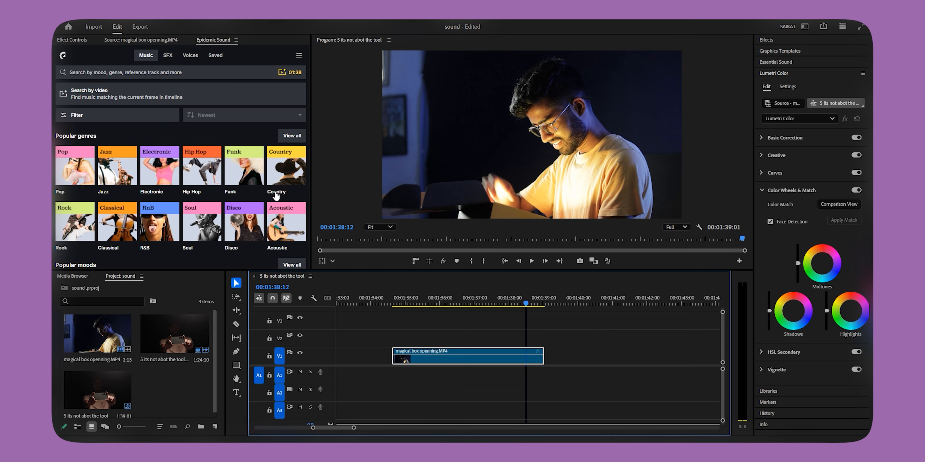
pyautogui.click(167, 55)
pyautogui.click(133, 76)
pyautogui.write('s')
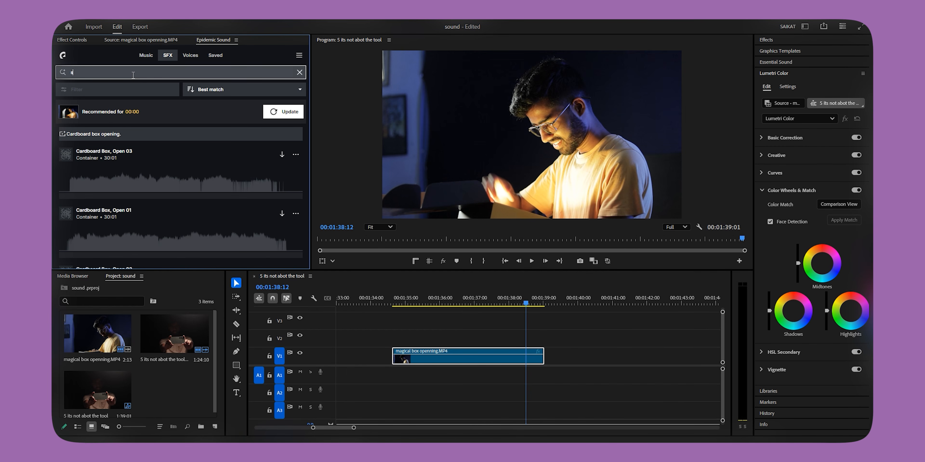
pyautogui.write('well')
pyautogui.press('Return')
pyautogui.click(68, 112)
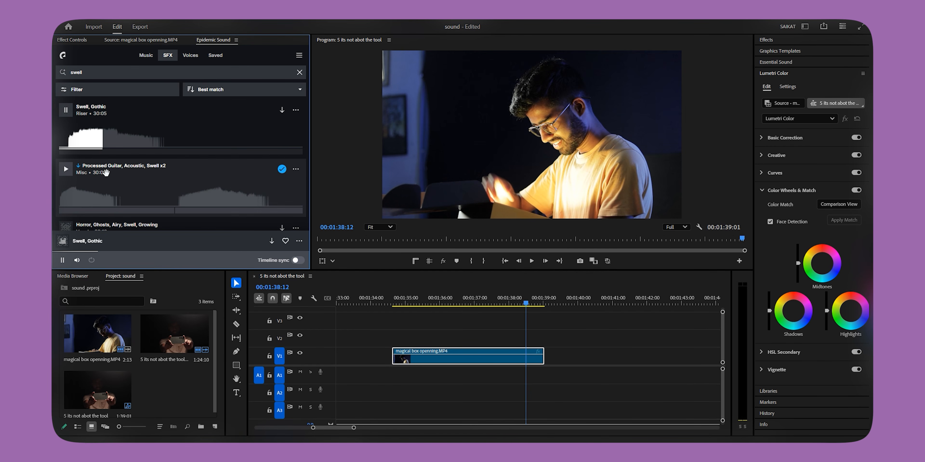
# Step: Import the Processed Guitar, Acoustic, Swell x2 effect into the project and open it as the source clip
pyautogui.scroll(-2, 135, 176)
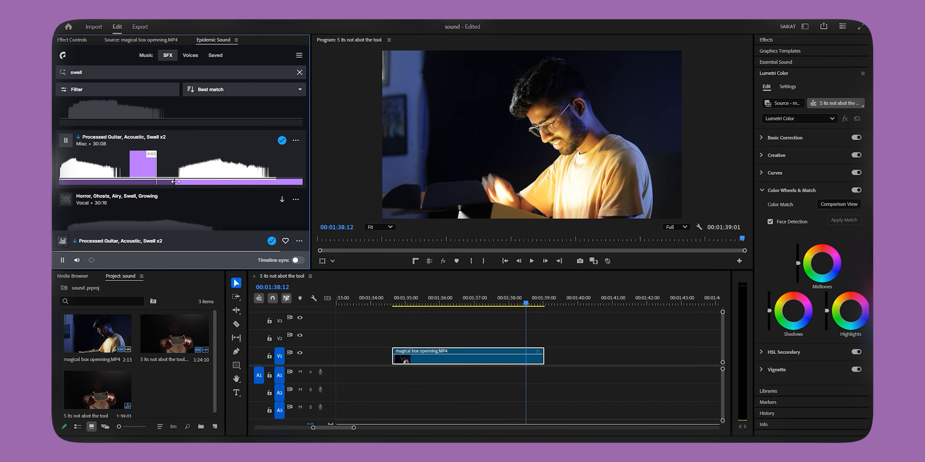
pyautogui.moveTo(175, 182); pyautogui.dragTo(181, 401)
pyautogui.doubleClick(178, 395)
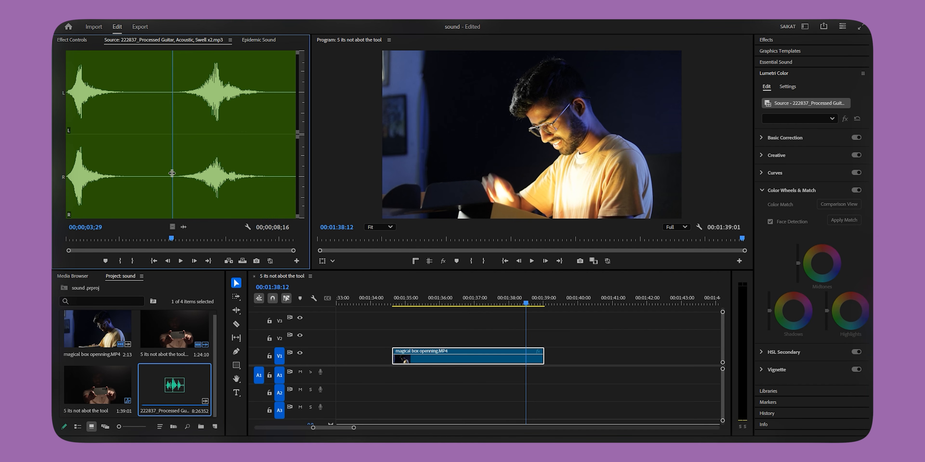
# Step: Mark the second swell in the source, ending at 00;00;08;00, and place it on A1 aligned with the start of magical box openning.MP4
pyautogui.press('i')
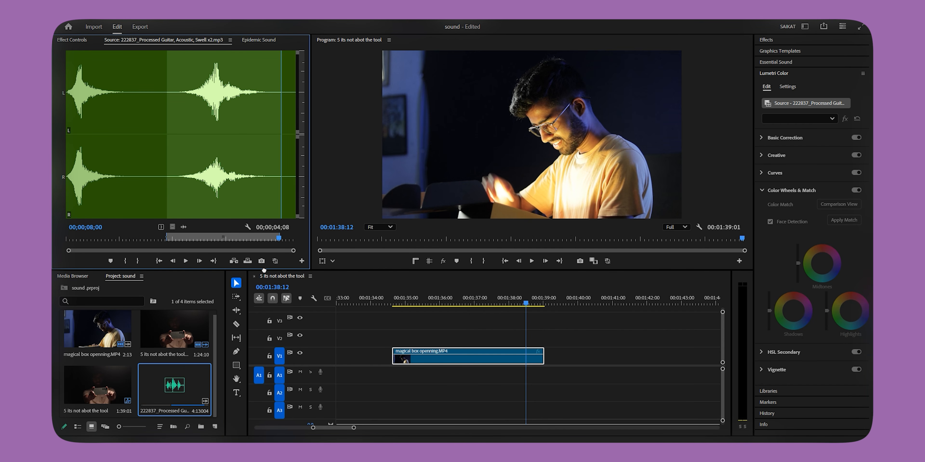
pyautogui.moveTo(394, 382); pyautogui.dragTo(395, 382)
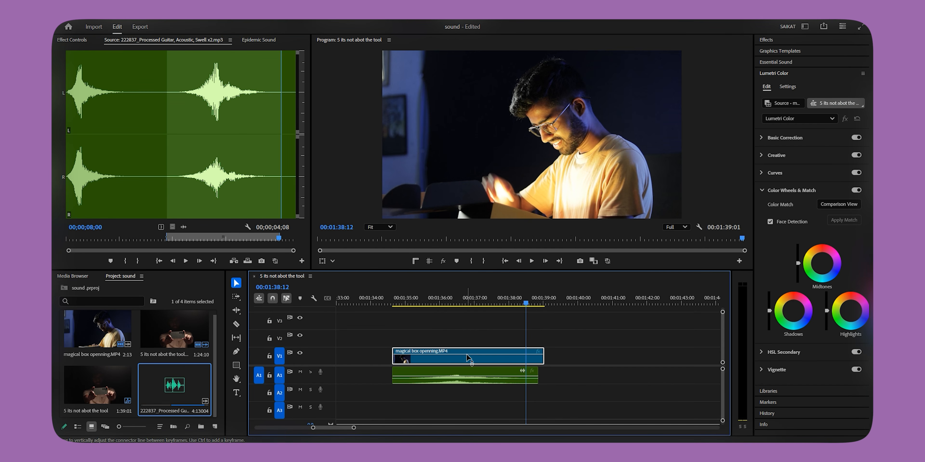
pyautogui.click(412, 296)
pyautogui.press('space')
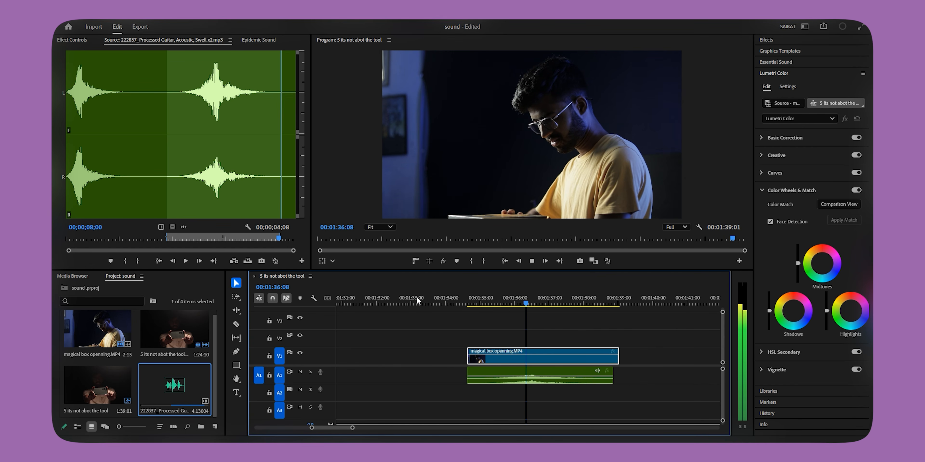
# Step: Move the swell clip on A1 about one second later than the start of magical box openning.MP4 and play back the shot
pyautogui.press('space')
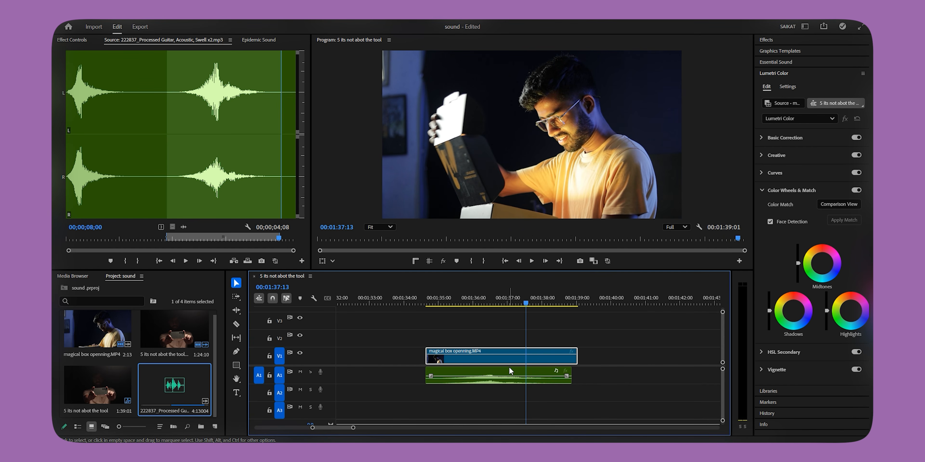
pyautogui.scroll(2, 513, 376)
pyautogui.moveTo(495, 371)
pyautogui.mouseDown()
pyautogui.moveTo(541, 371)
pyautogui.moveTo(503, 369)
pyautogui.mouseUp()
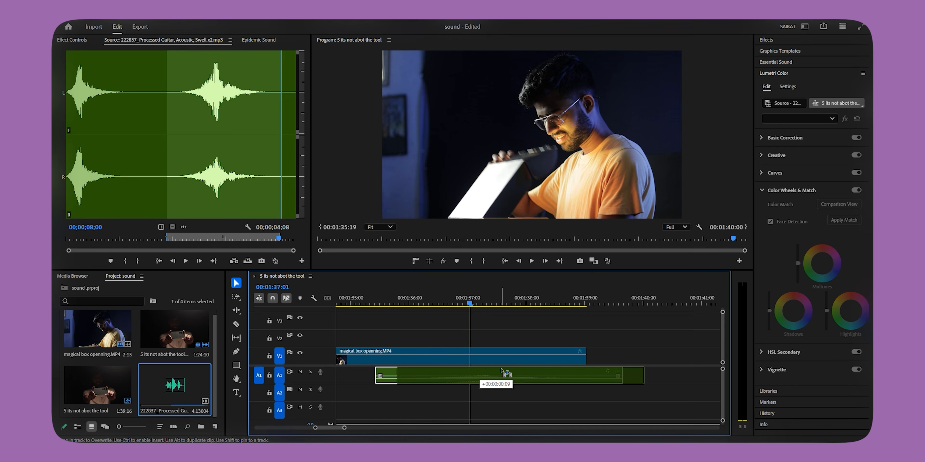
pyautogui.press('space')
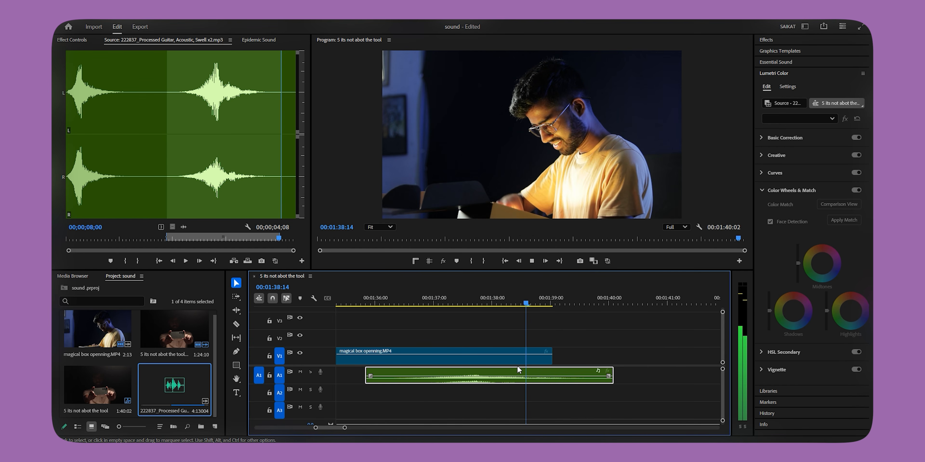
pyautogui.press('space')
pyautogui.scroll(-2, 536, 360)
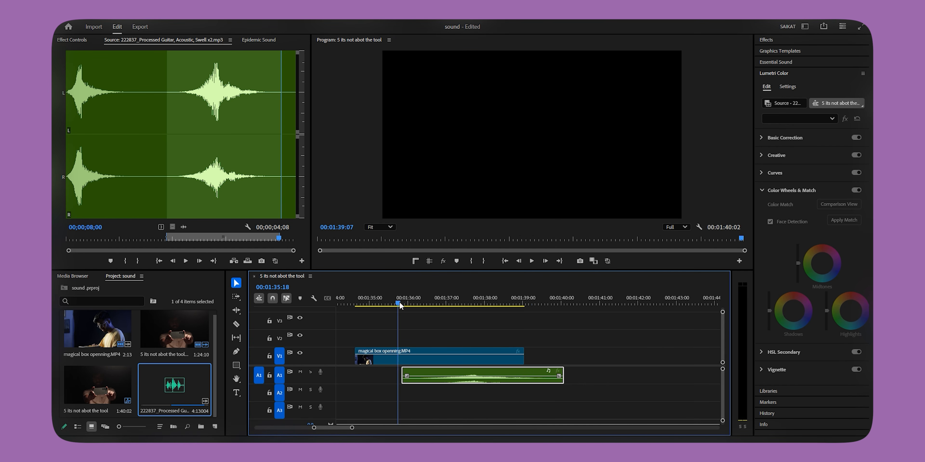
pyautogui.press('space')
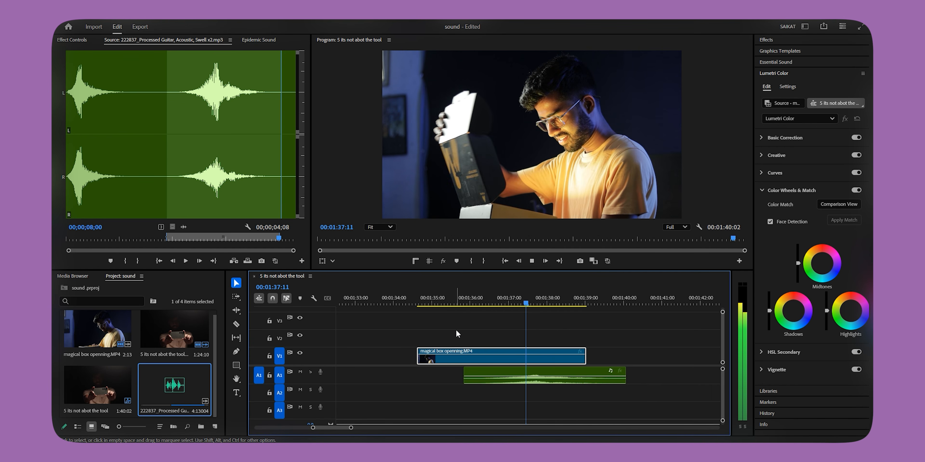
# Step: Try extending the swell clip's head to the start of magical box openning.MP4, play it back, and trim the head in again
pyautogui.click(487, 382)
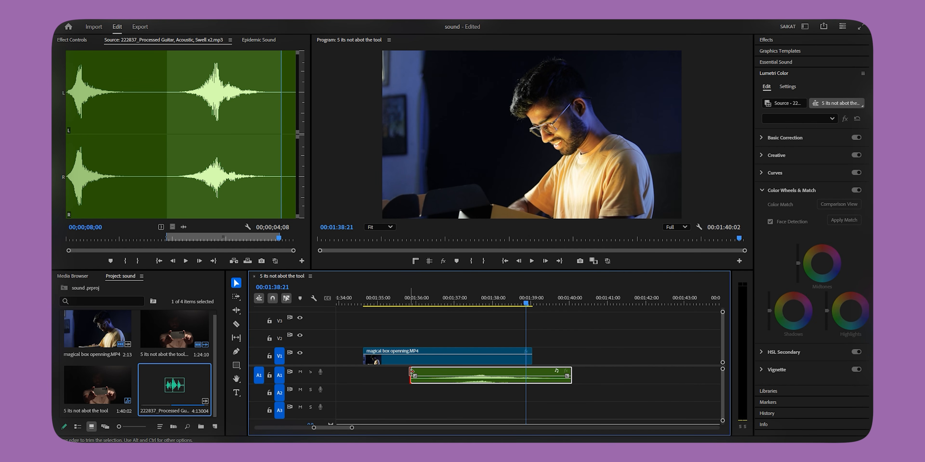
pyautogui.moveTo(412, 372); pyautogui.dragTo(364, 373)
pyautogui.press('space')
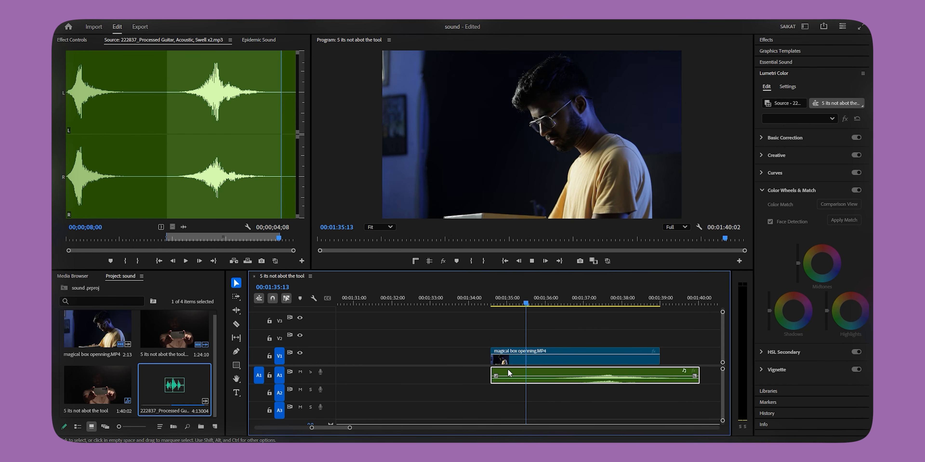
pyautogui.moveTo(467, 374); pyautogui.dragTo(504, 375)
# Step: Rate-stretch both ends of the swell clip to a duration of about 00:00:06:12, spanning magical box openning.MP4, and play it back
pyautogui.click(236, 311)
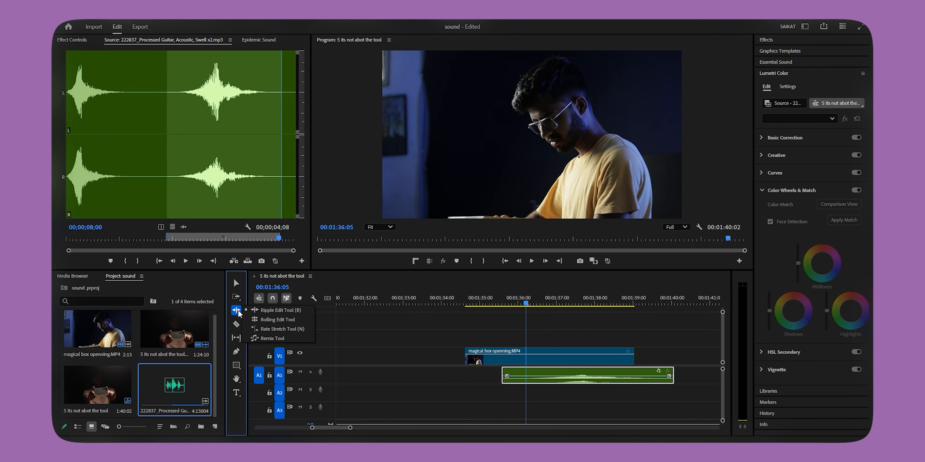
pyautogui.click(283, 331)
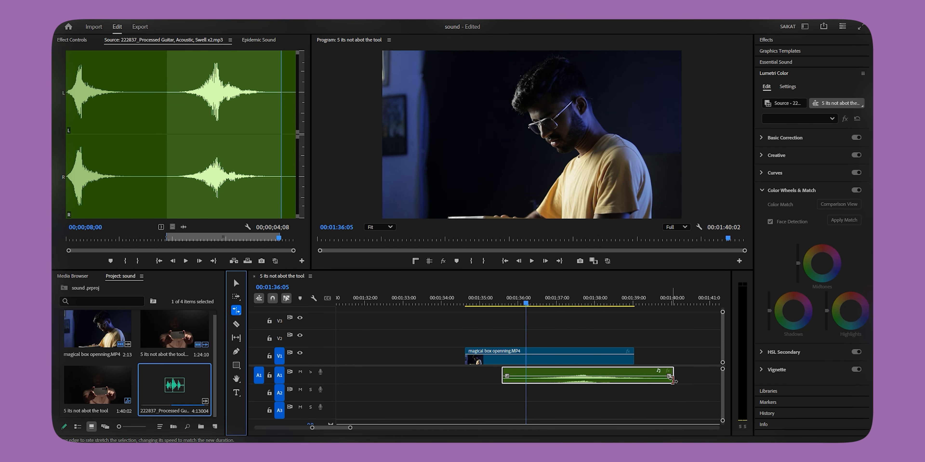
pyautogui.moveTo(672, 377); pyautogui.dragTo(700, 378)
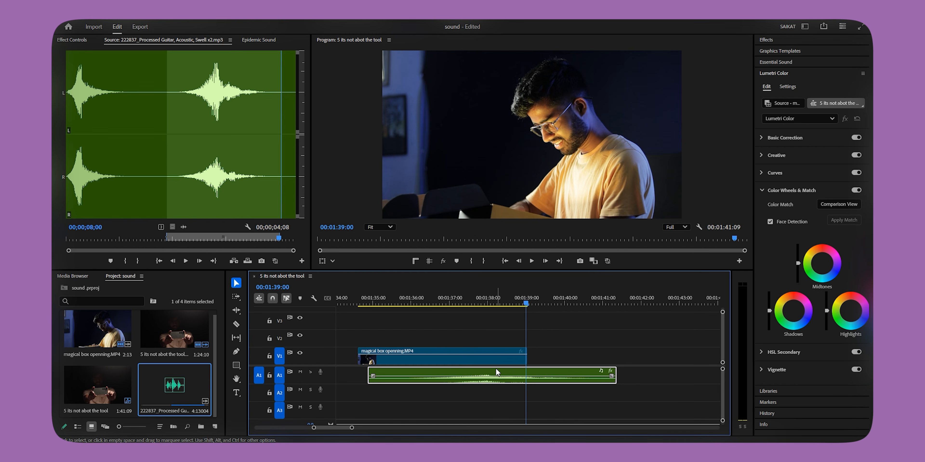
pyautogui.moveTo(496, 368); pyautogui.dragTo(477, 373)
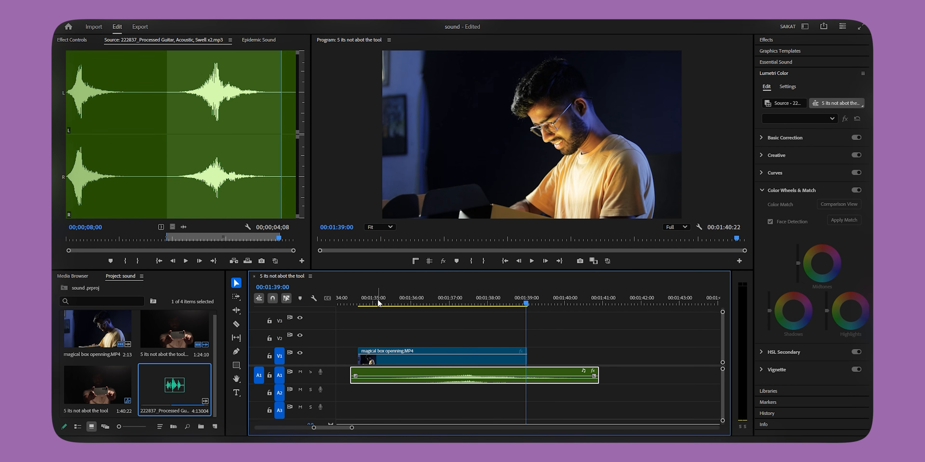
pyautogui.click(377, 299)
pyautogui.press('space')
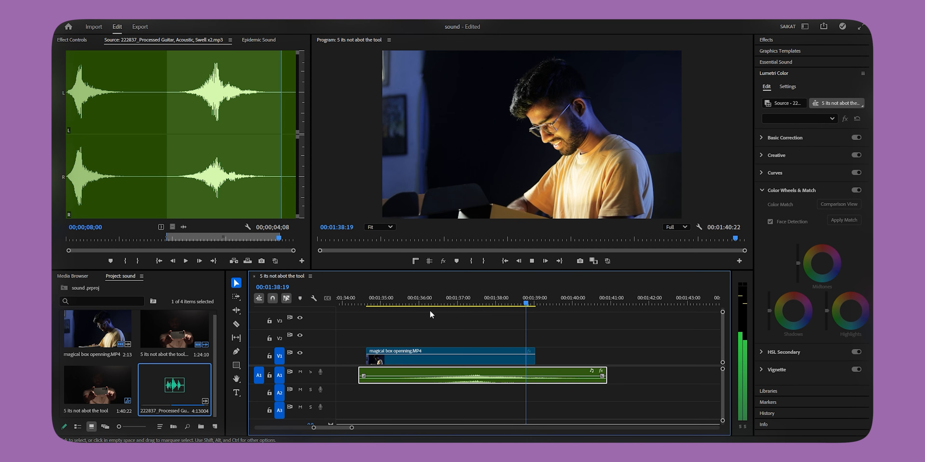
pyautogui.press('space')
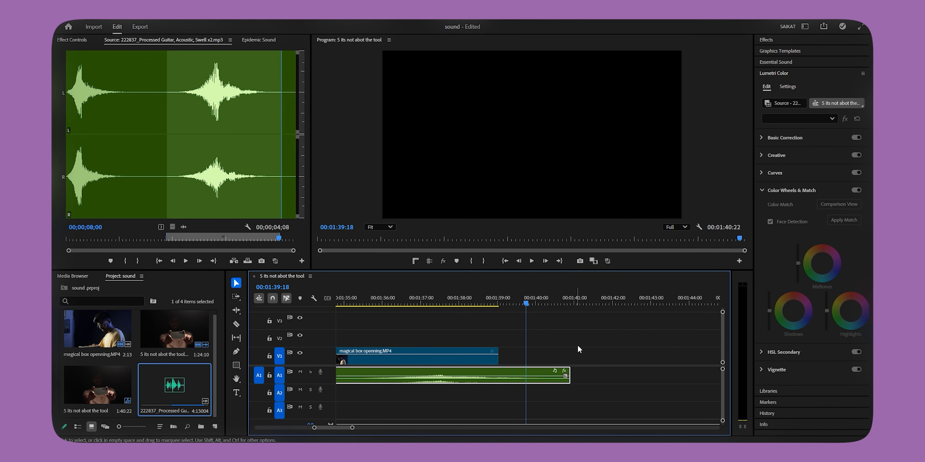
# Step: Apply the saved Convolution Reverb preset from FAV fx to the swell clip on A1 and play back the shot
pyautogui.click(571, 344)
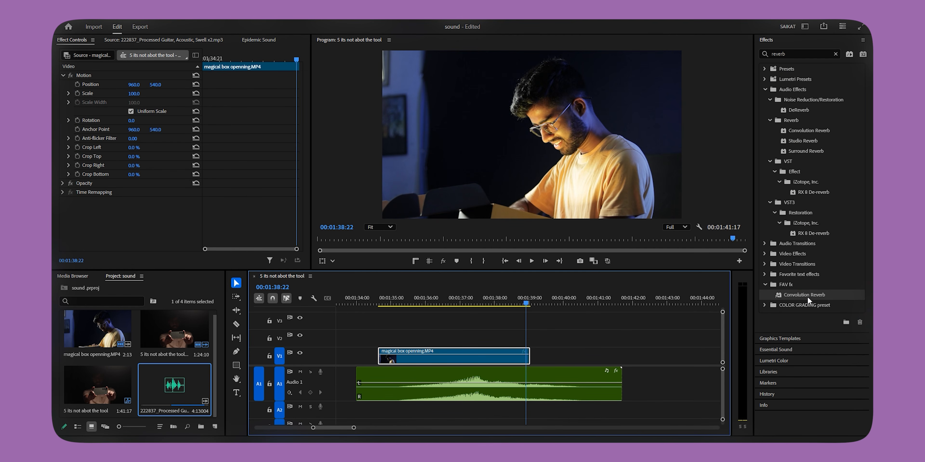
pyautogui.moveTo(808, 297); pyautogui.dragTo(639, 333)
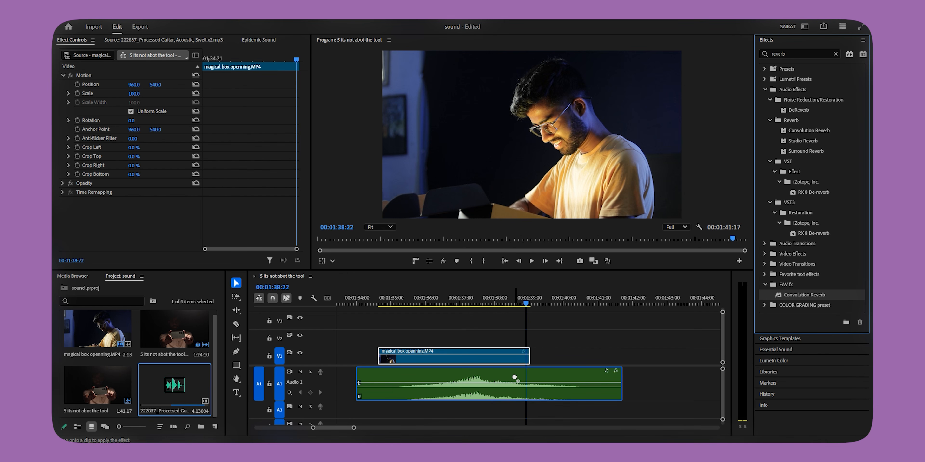
pyautogui.moveTo(514, 377); pyautogui.dragTo(515, 378)
pyautogui.click(377, 298)
pyautogui.press('space')
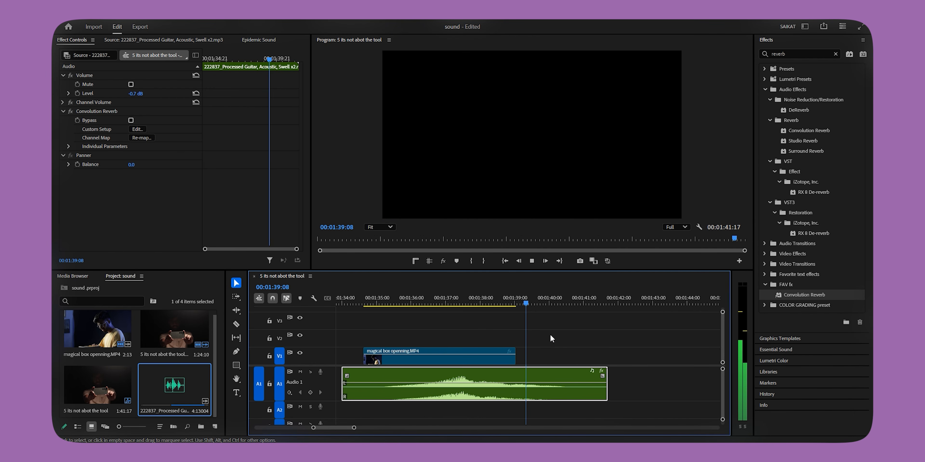
pyautogui.press('space')
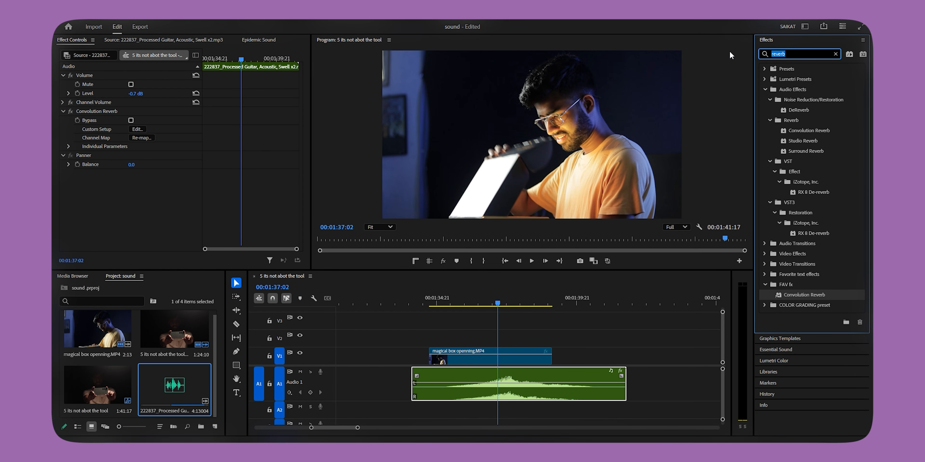
# Step: Find the Pitch Shifter effect, add it to the swell clip, set its semi-tones to -10, and play back the shot
pyautogui.write('pitch')
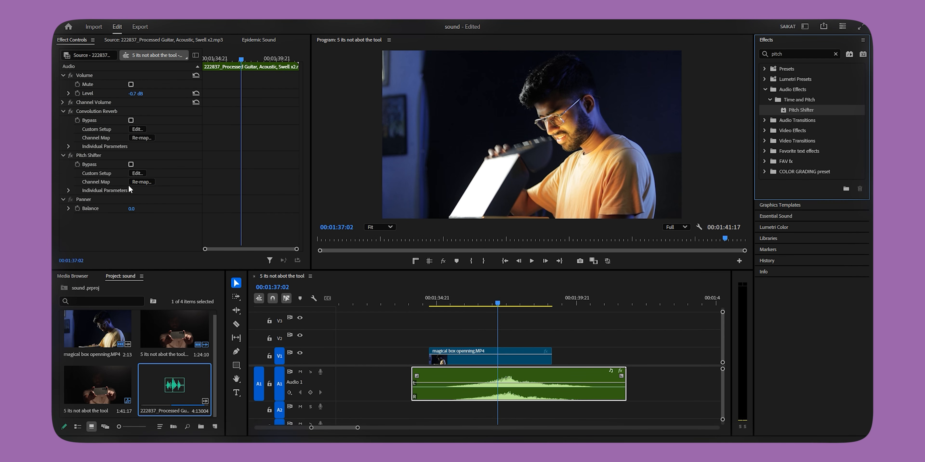
pyautogui.click(139, 172)
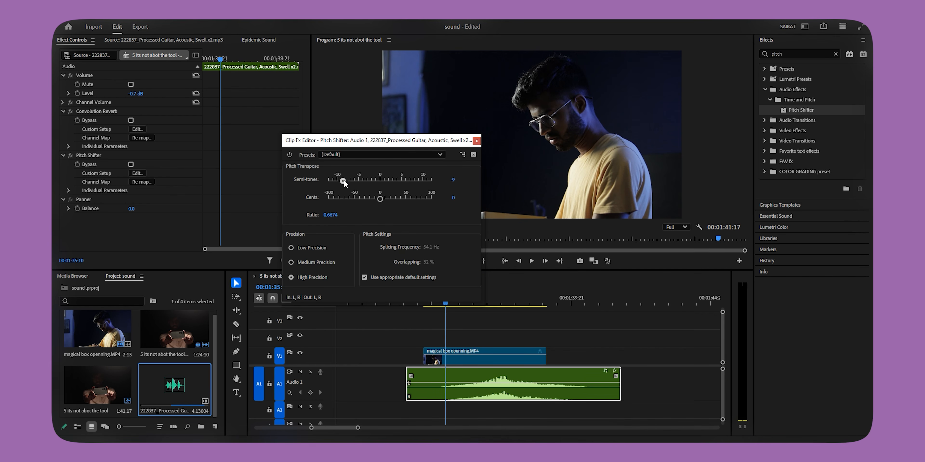
pyautogui.press('space')
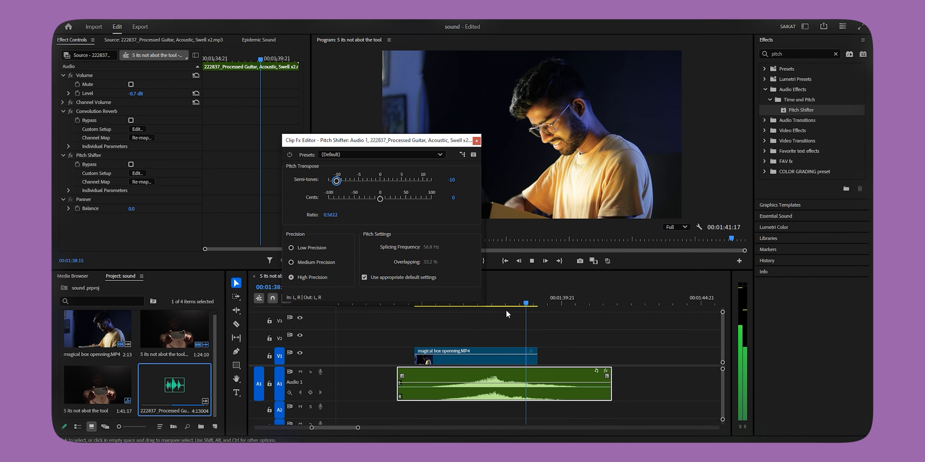
pyautogui.press('space')
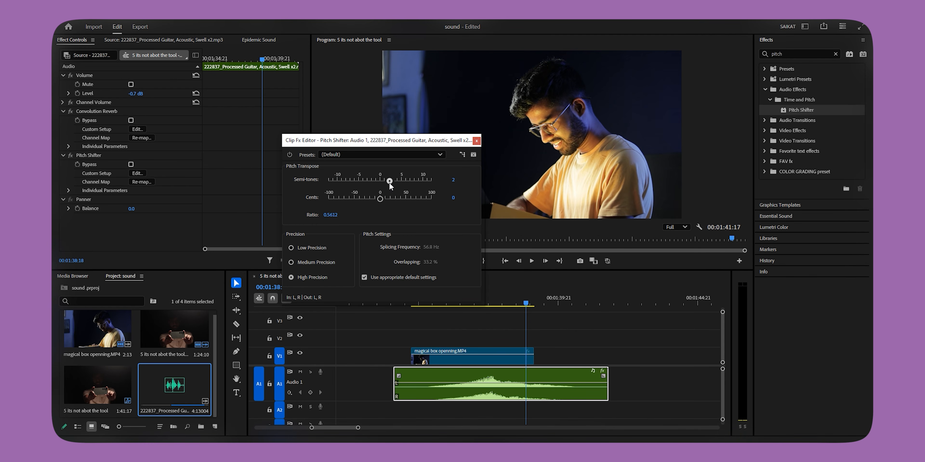
# Step: Raise the Pitch Shifter's semi-tones to 7, play back the shot, and close the effect editor
pyautogui.moveTo(403, 182); pyautogui.dragTo(410, 182)
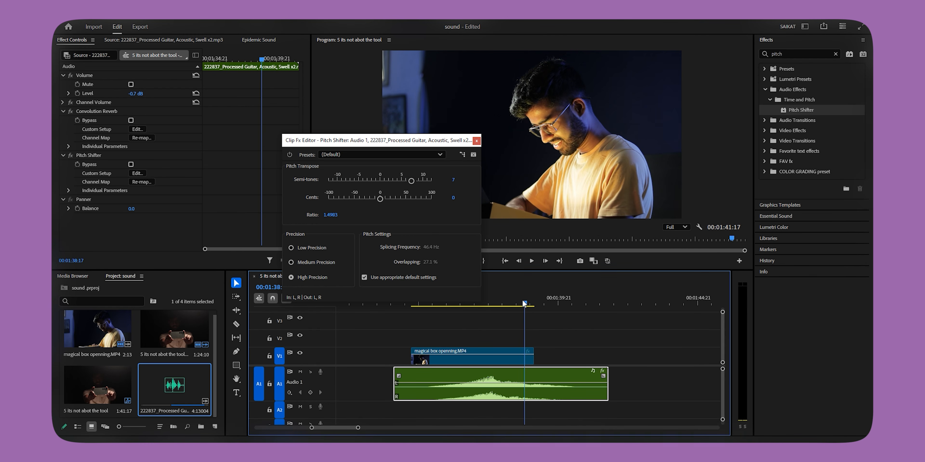
pyautogui.click(454, 306)
pyautogui.press('space')
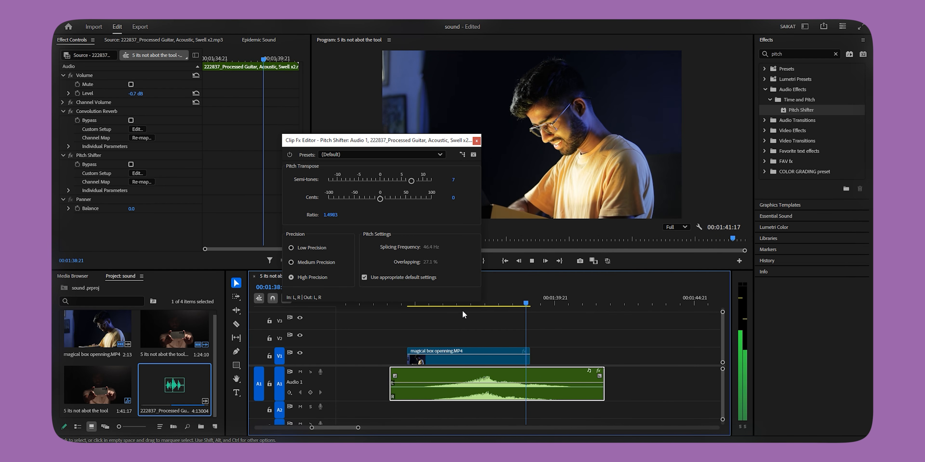
pyautogui.press('space')
pyautogui.click(477, 140)
pyautogui.click(577, 335)
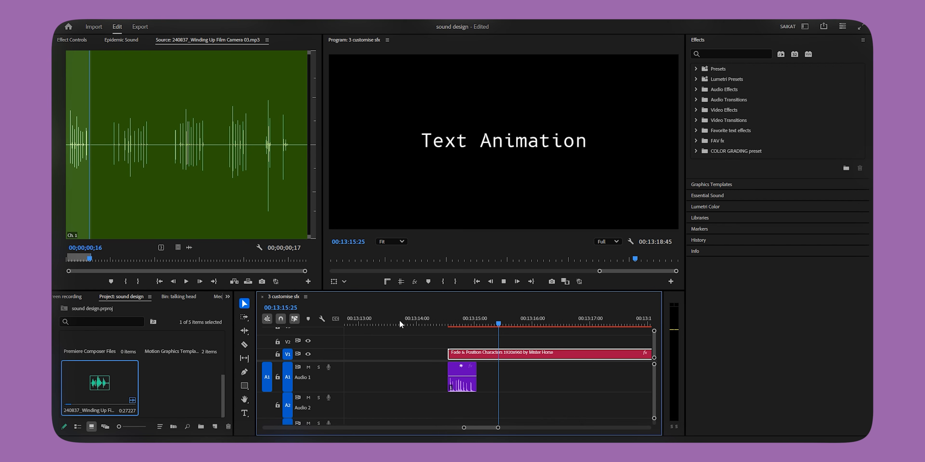
# Step: Place the Winding Up Film Camera 03 sound on A1 flush with the end of the Fade & Position Characters text clip
pyautogui.press('space')
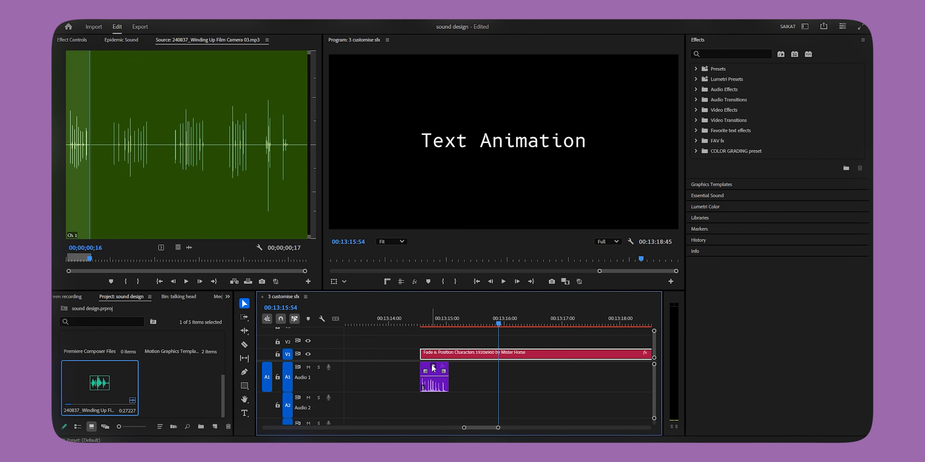
pyautogui.moveTo(442, 372); pyautogui.dragTo(465, 372)
pyautogui.scroll(-5, 561, 377)
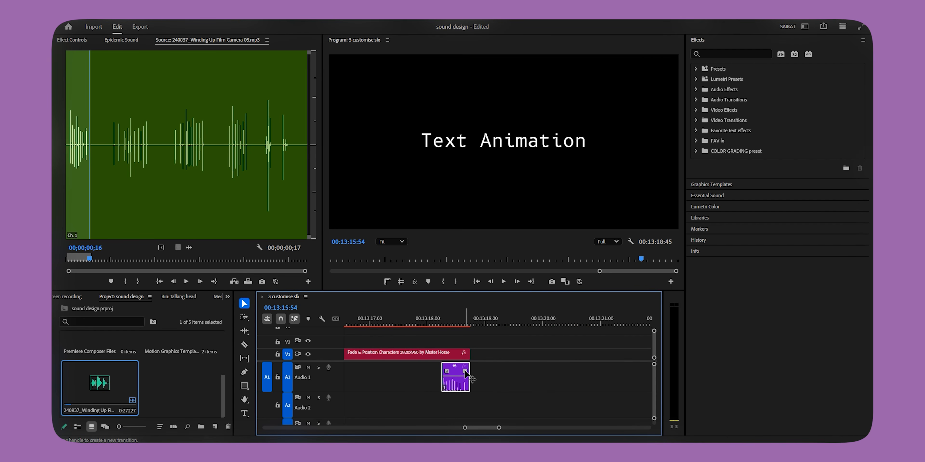
# Step: Reverse the speed of the camera sound at the end of the text clip and play it back
pyautogui.rightClick(458, 374)
pyautogui.click(513, 302)
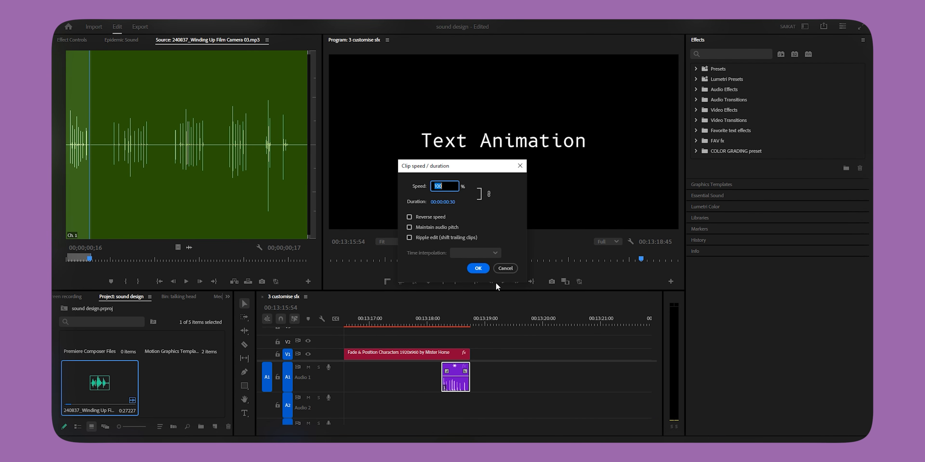
pyautogui.click(416, 217)
pyautogui.click(480, 269)
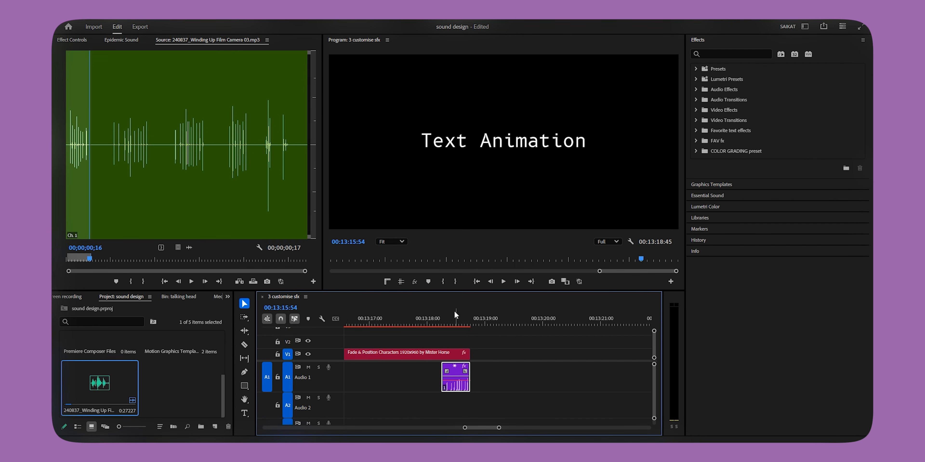
pyautogui.press('space')
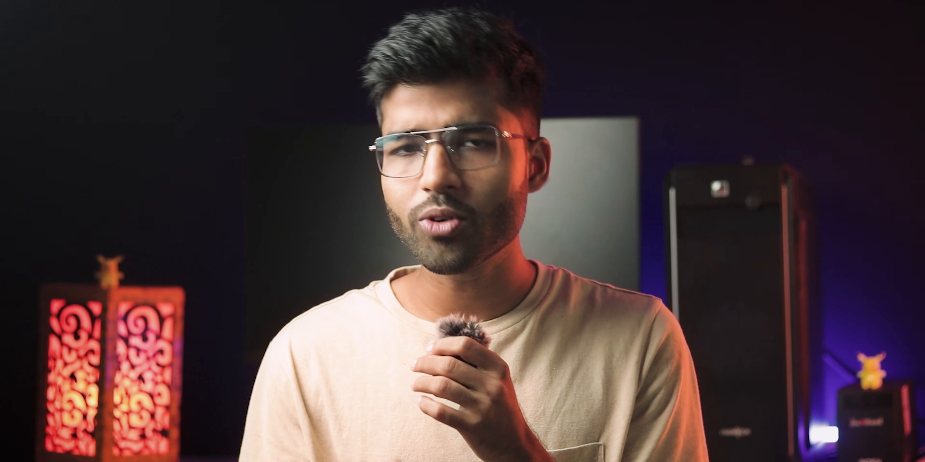
pyautogui.click(456, 219)
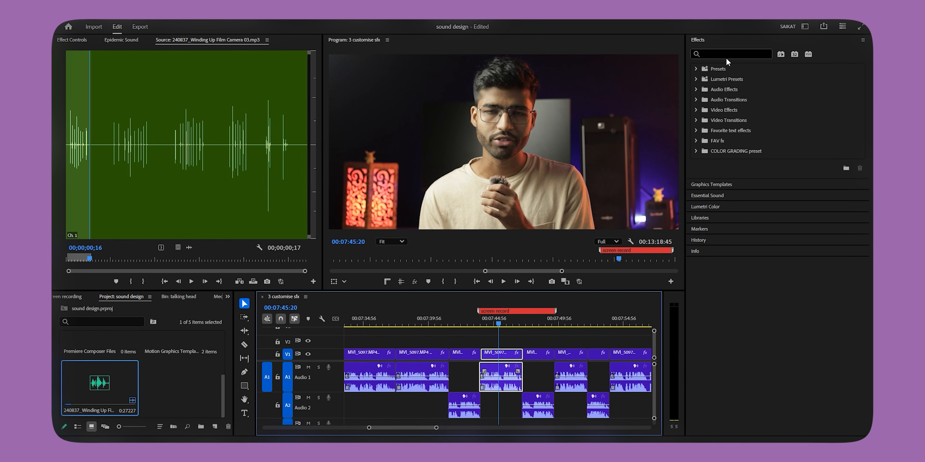
# Step: Search the effects for "low", apply Lowpass to the selected talking-head audio clip on A1, and play it back
pyautogui.click(721, 53)
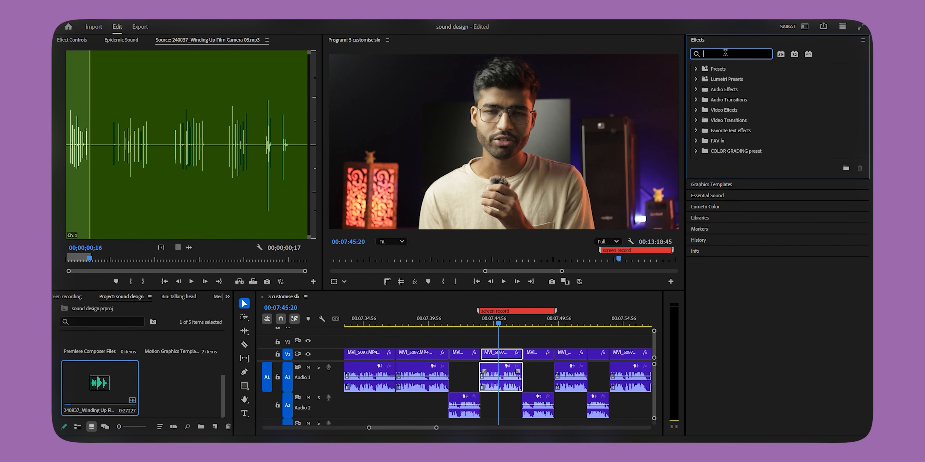
pyautogui.write('low')
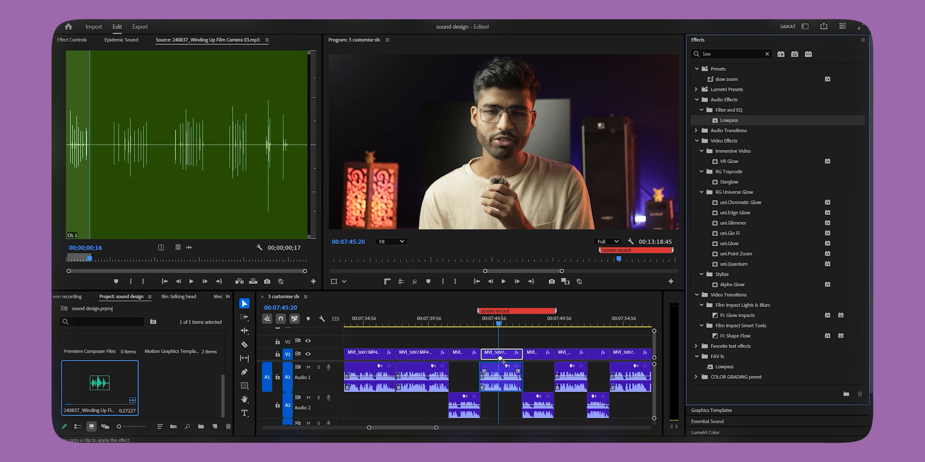
pyautogui.press('space')
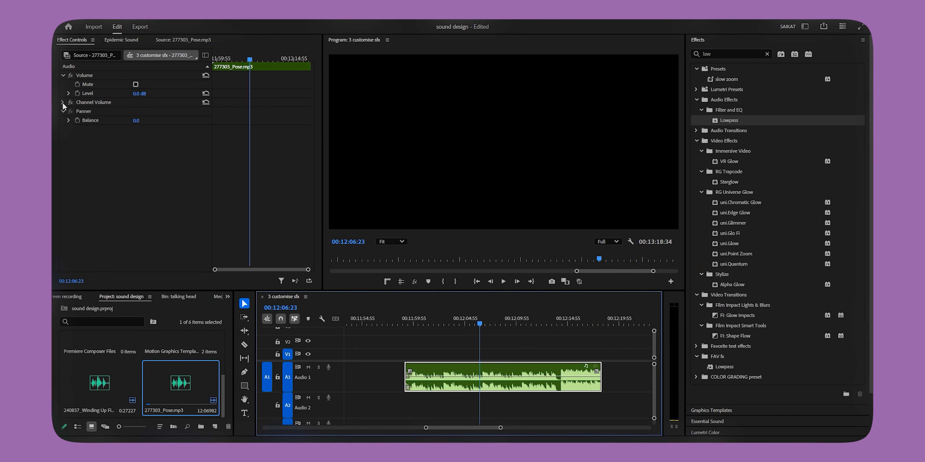
# Step: Keyframe the left channel volume of 277303_Pose.mp3 from -53.9 dB at 00:12:03:11 to 1.7 dB at 00:12:09:49 and play it back
pyautogui.click(62, 102)
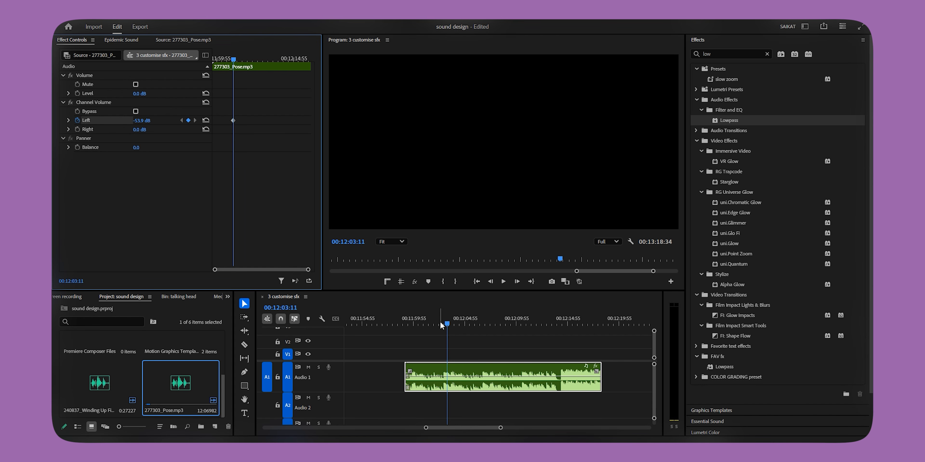
pyautogui.moveTo(440, 321); pyautogui.dragTo(516, 326)
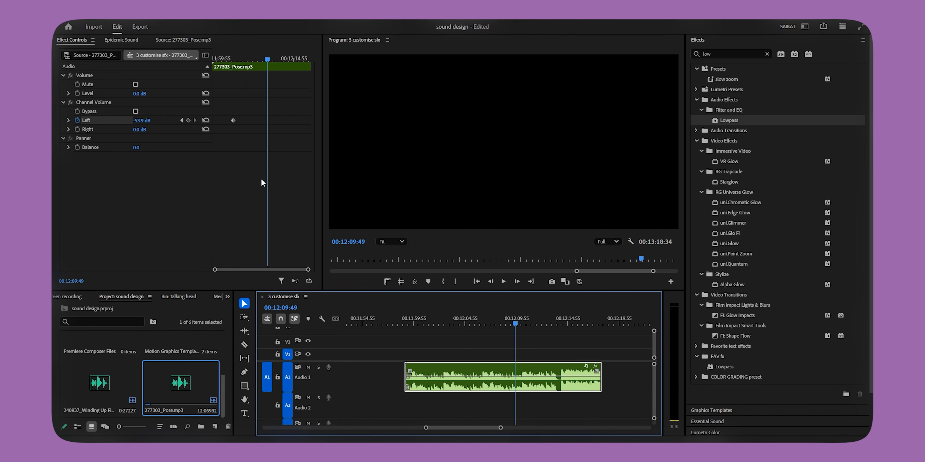
pyautogui.moveTo(142, 121); pyautogui.dragTo(155, 121)
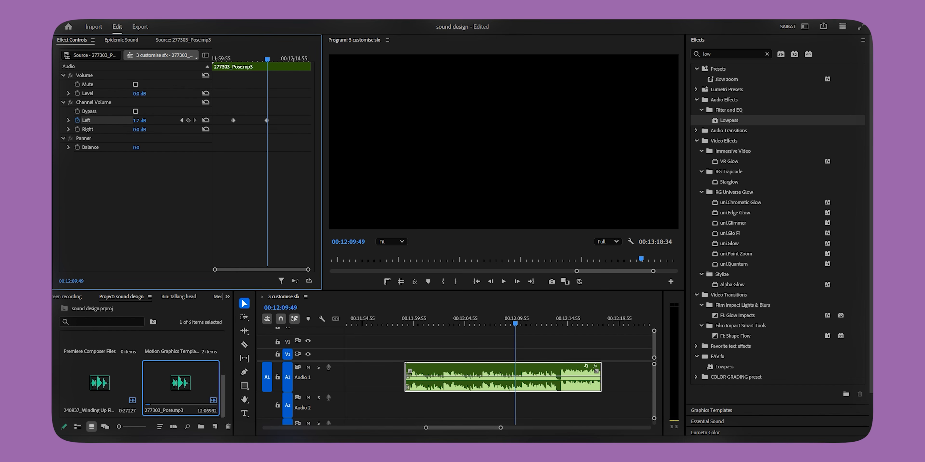
pyautogui.moveTo(520, 316); pyautogui.dragTo(467, 324)
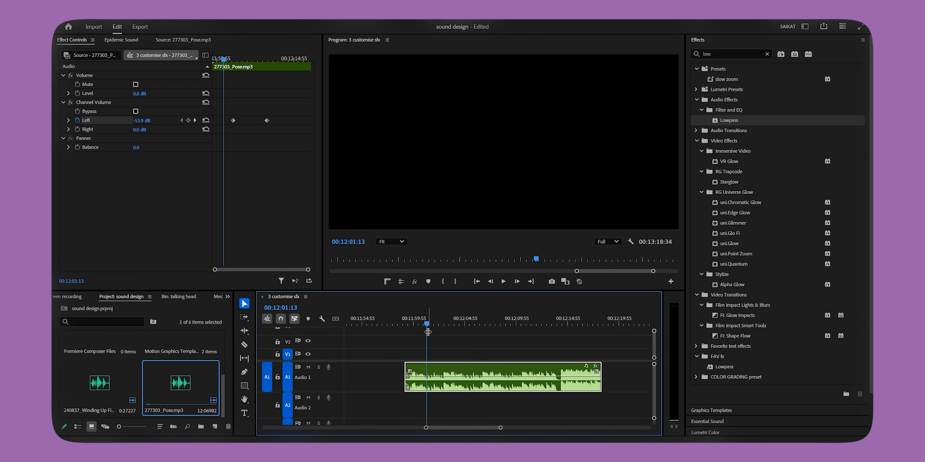
pyautogui.press('space')
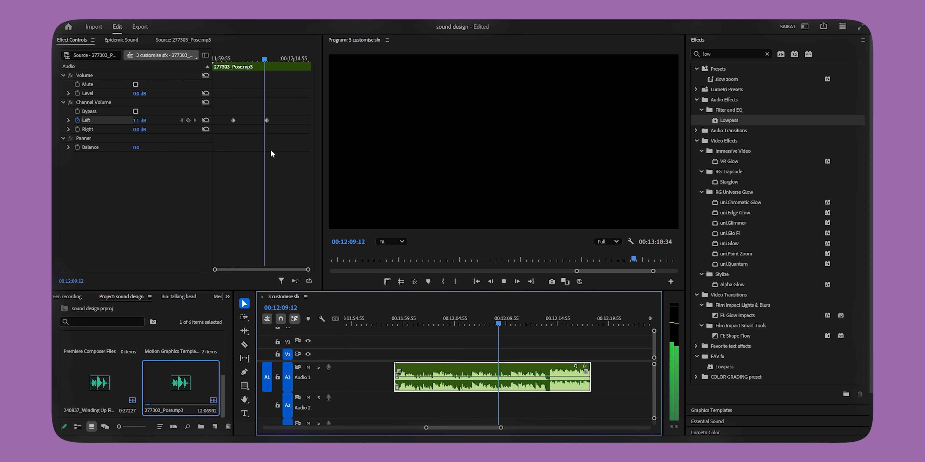
# Step: Raise the left channel volume of 277303_Pose.mp3 at the playhead
pyautogui.moveTo(142, 122); pyautogui.dragTo(160, 122)
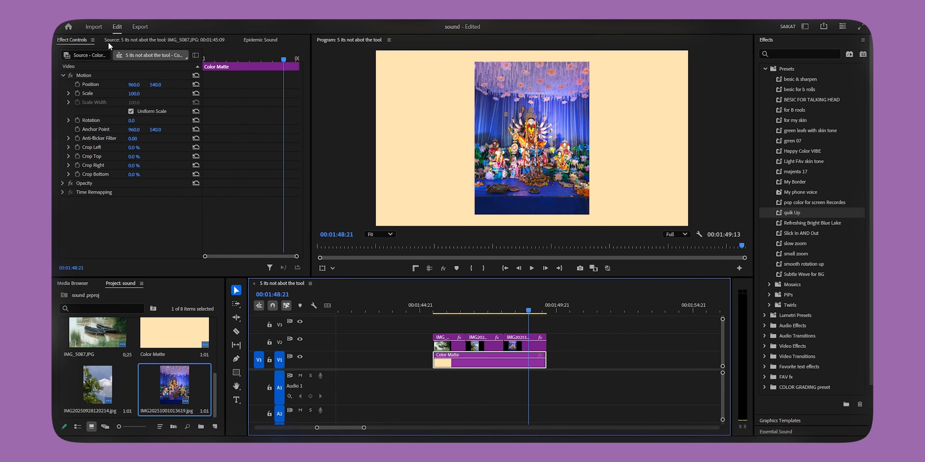
# Step: Search the Epidemic Sound SFX for "camera shutter" and preview Analogue Film Camera, Shutter Clicks 04 and Antique, Uniflex II, Shutter Speed, Setting 10
pyautogui.click(266, 40)
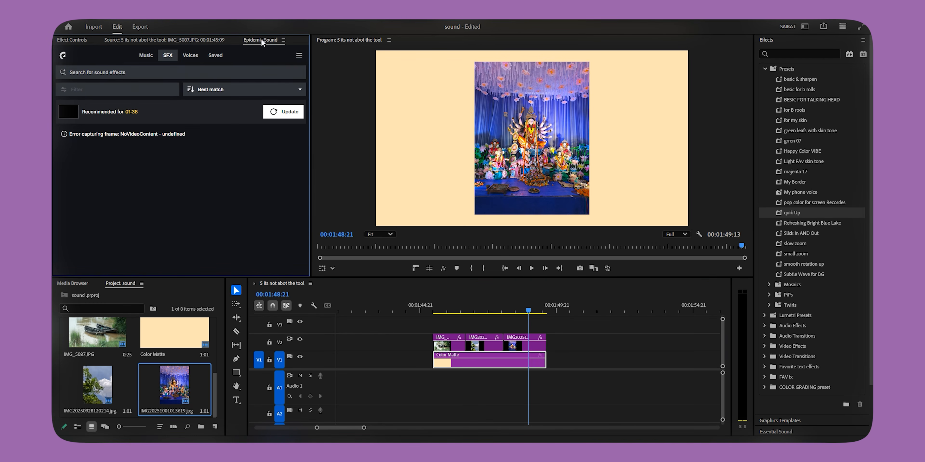
pyautogui.click(119, 72)
pyautogui.write('camera shutter')
pyautogui.press('Return')
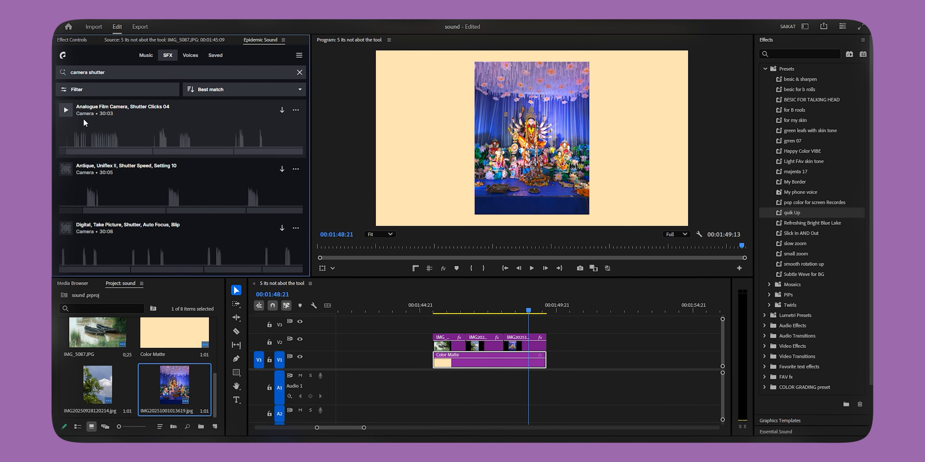
pyautogui.click(65, 111)
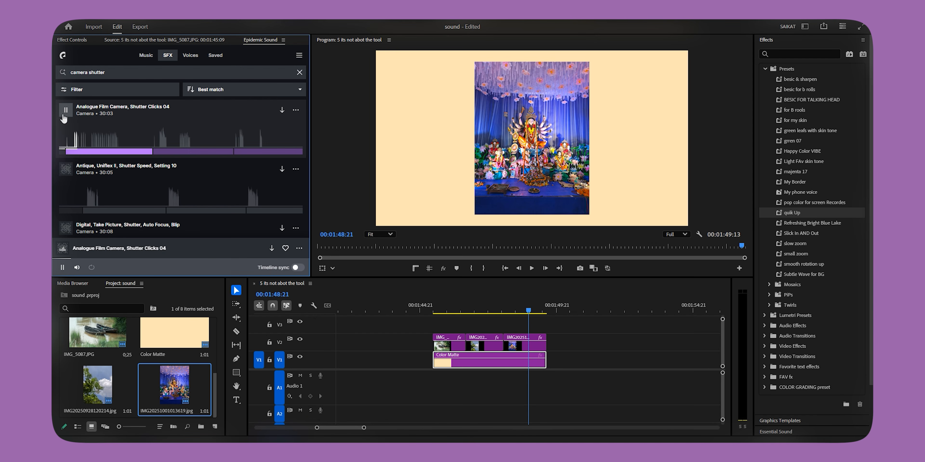
pyautogui.click(66, 169)
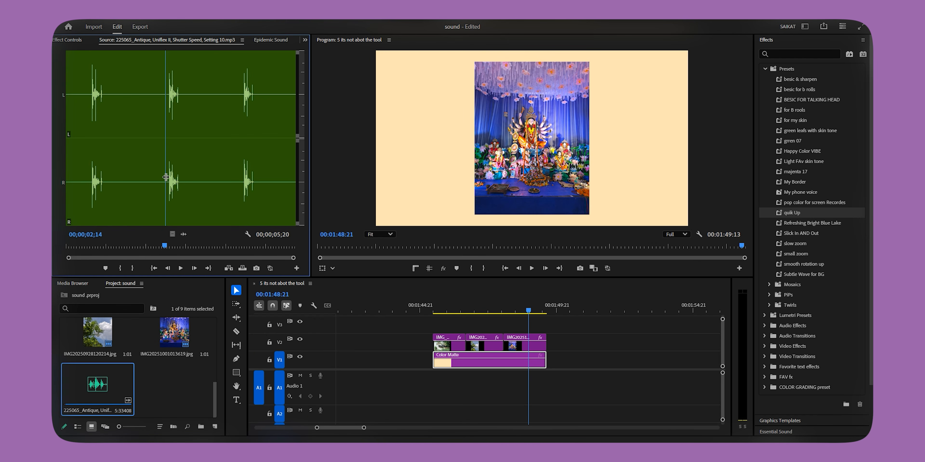
# Step: Mark the out point after the middle Uniflex shutter click and place the range on A1 at the start of IMG_5087.JPG
pyautogui.press('o')
pyautogui.moveTo(200, 194); pyautogui.dragTo(344, 340)
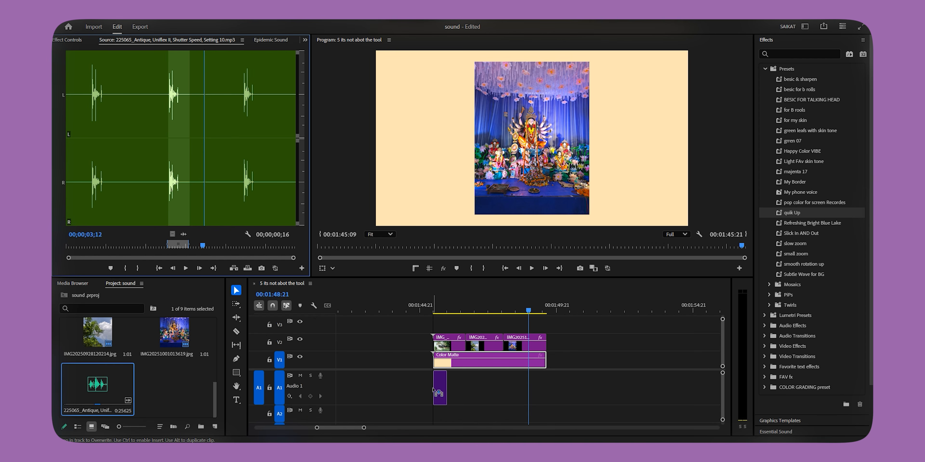
pyautogui.moveTo(435, 392); pyautogui.dragTo(436, 392)
# Step: Play back the shutter sound against the start of the IMG_5087.JPG clip to check its sync
pyautogui.click(423, 301)
pyautogui.press('space')
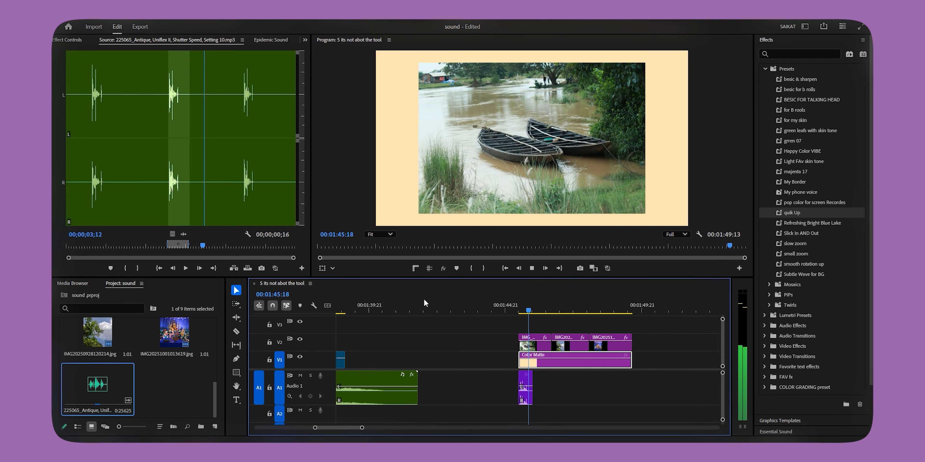
pyautogui.press('space')
pyautogui.scroll(5, 513, 373)
pyautogui.click(480, 307)
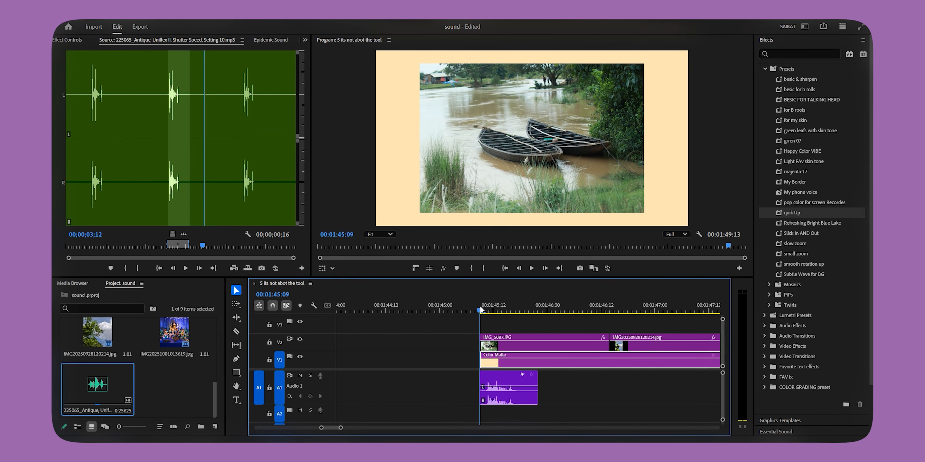
pyautogui.press('space')
pyautogui.click(420, 309)
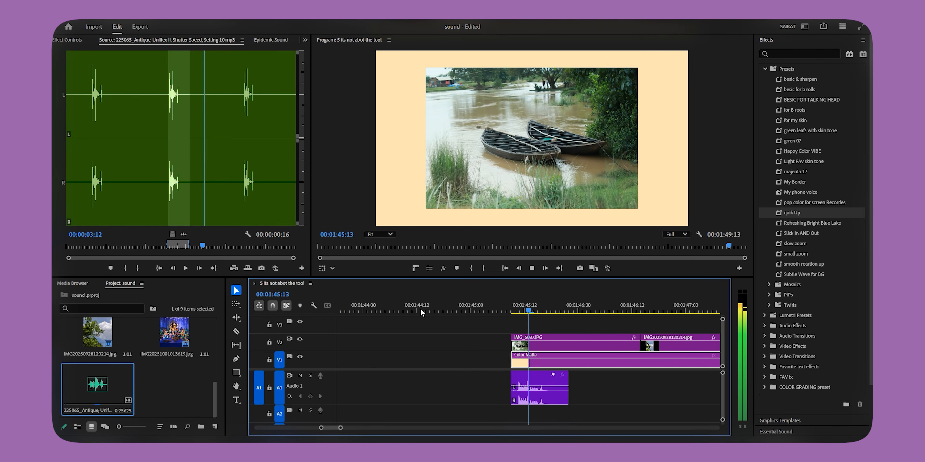
pyautogui.press('space')
# Step: Duplicate the A1 shutter sound to the starts of the IMG20250928120214.jpg and IMG20251001013619.jpg clips
pyautogui.click(429, 305)
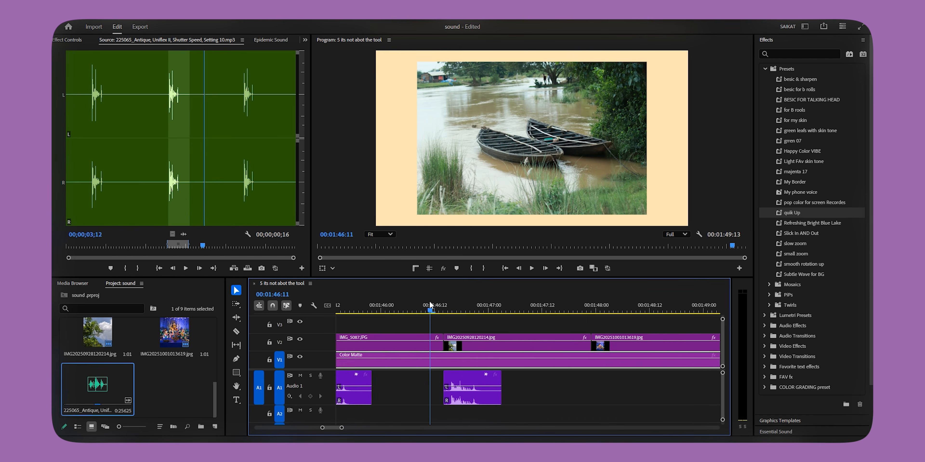
pyautogui.moveTo(481, 383); pyautogui.dragTo(509, 381)
pyautogui.moveTo(575, 381); pyautogui.dragTo(573, 381)
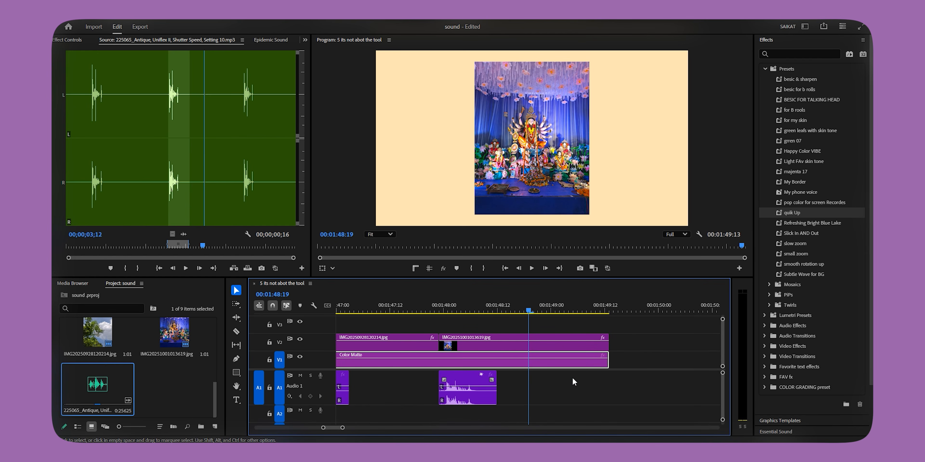
pyautogui.moveTo(468, 309); pyautogui.dragTo(458, 325)
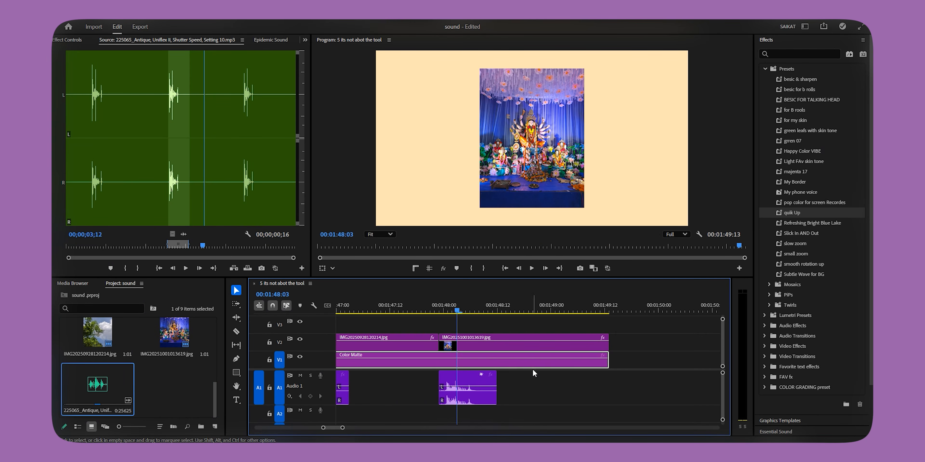
# Step: Preview Analogue Film Camera, Shutter Clicks 04, add it to A1, and trim it to a short click at the start of IMG_5087.JPG
pyautogui.click(271, 39)
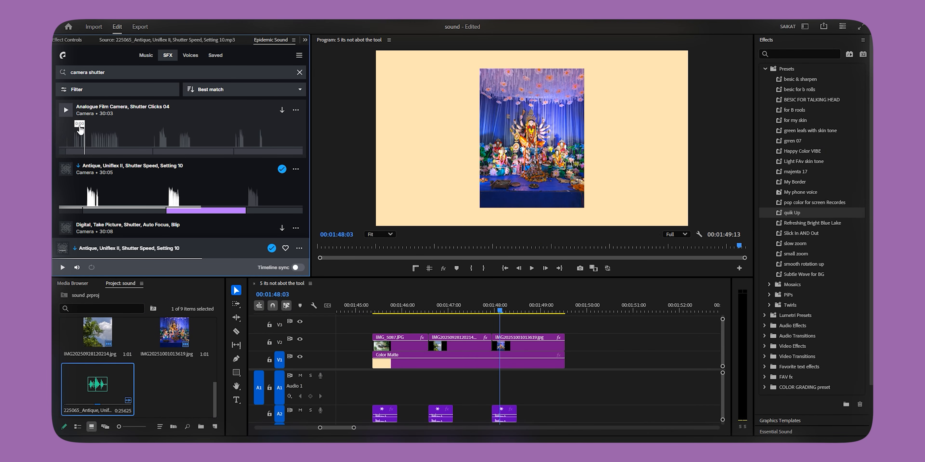
pyautogui.click(66, 110)
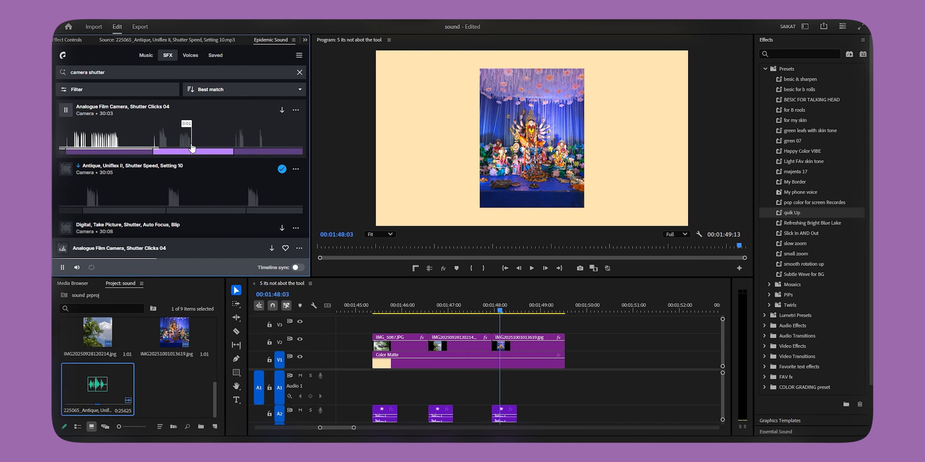
pyautogui.moveTo(248, 150); pyautogui.dragTo(412, 379)
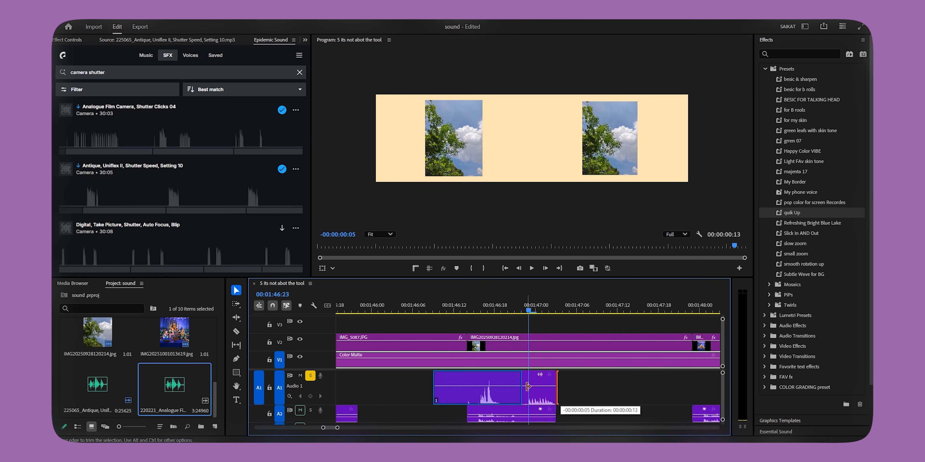
pyautogui.moveTo(527, 385); pyautogui.dragTo(452, 376)
pyautogui.scroll(-4, 510, 389)
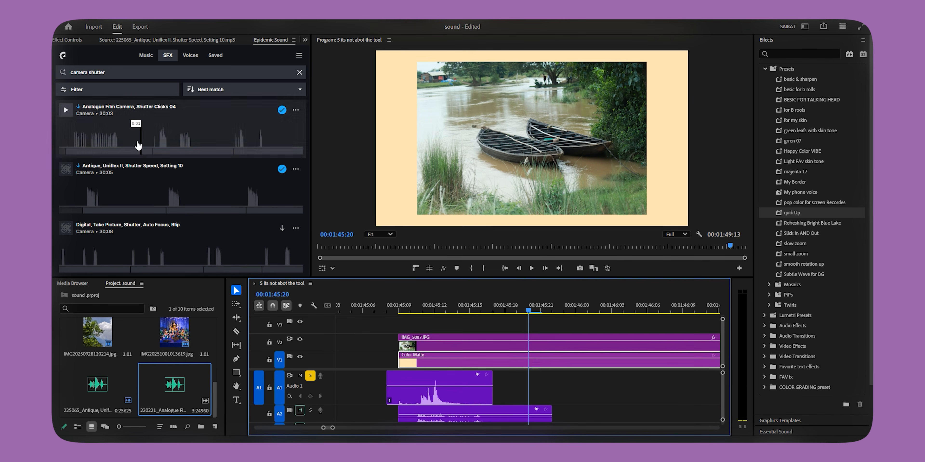
# Step: Search the sound effects for "zoom", then preview and download Sony DSC H300 Digital Camera, Zoom In
pyautogui.tripleClick(103, 73)
pyautogui.write('zoom')
pyautogui.press('Return')
pyautogui.click(66, 110)
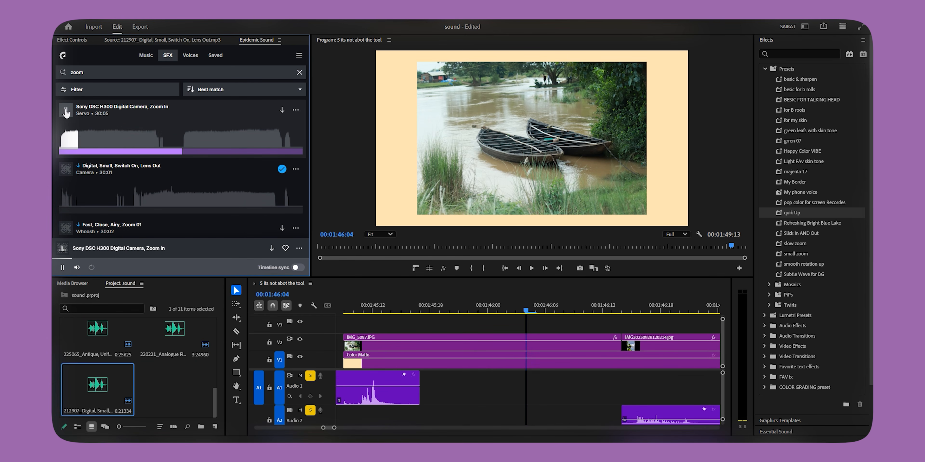
pyautogui.click(244, 139)
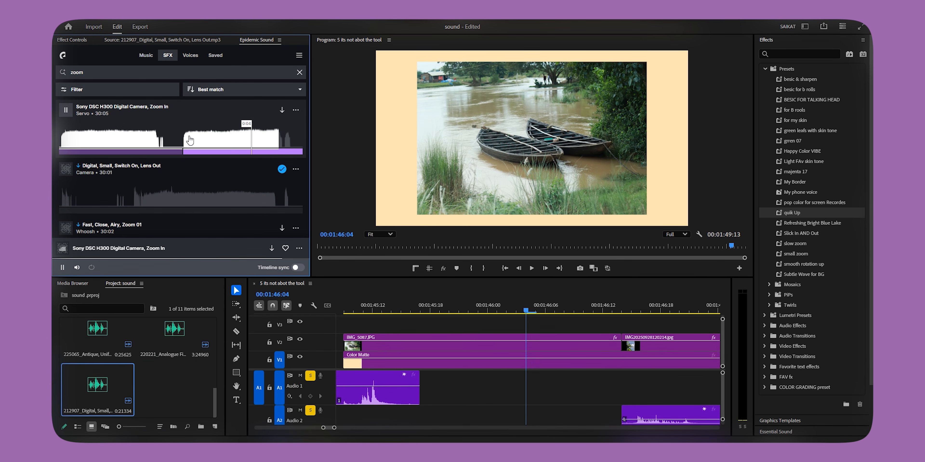
pyautogui.click(100, 140)
pyautogui.click(282, 111)
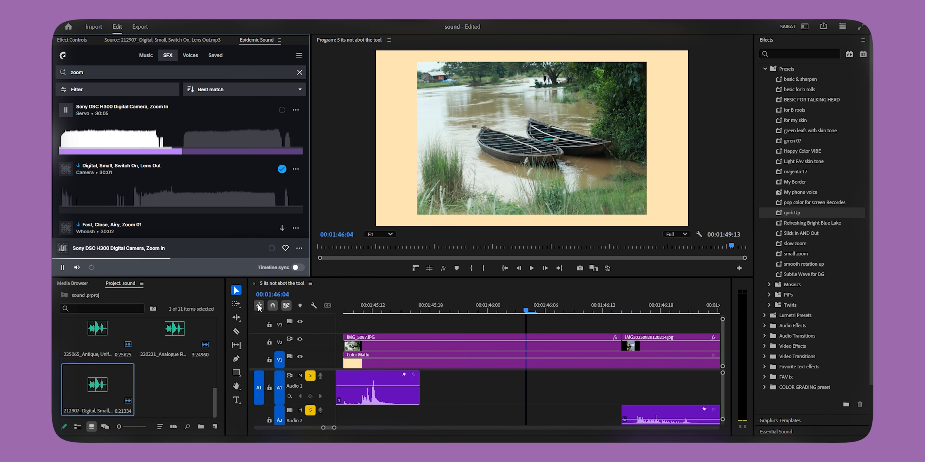
# Step: Place the end of the Sony camera's first zoom burst on A2, overlapping the shutter click's tail, and lower its level to about -6.7 dB
pyautogui.doubleClick(164, 393)
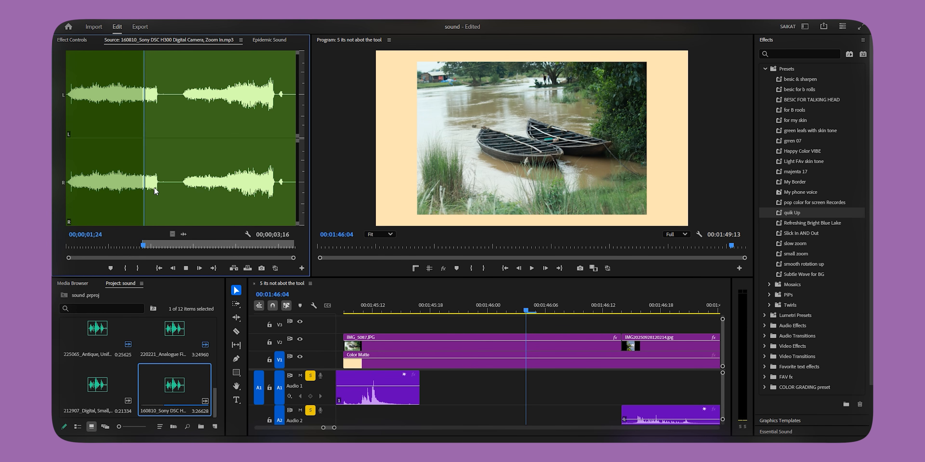
pyautogui.press('o')
pyautogui.press('`')
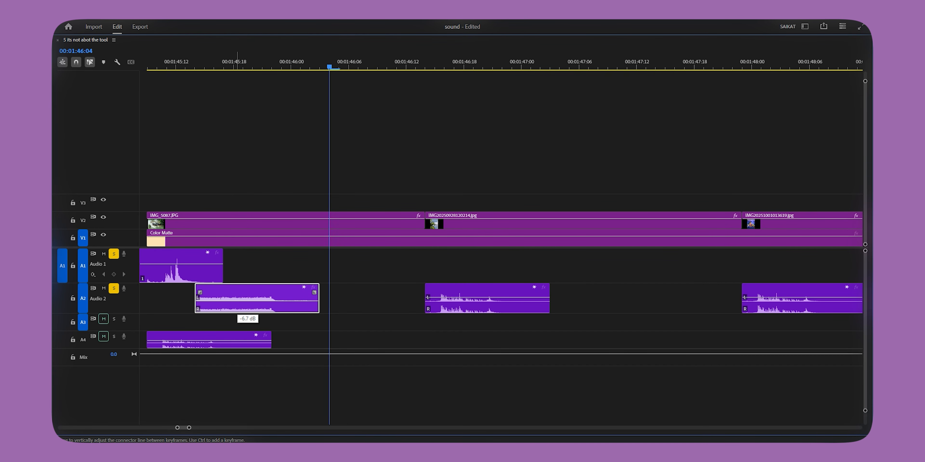
pyautogui.hscroll(-4, 319, 278)
pyautogui.press('`')
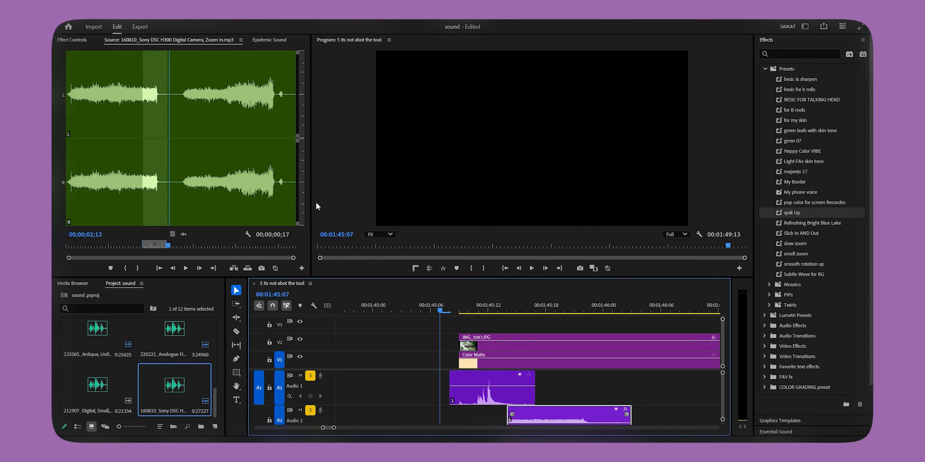
# Step: Play back the layered shutter click and camera zoom from just before the IMG_5087.JPG clip
pyautogui.press('space')
pyautogui.click(432, 312)
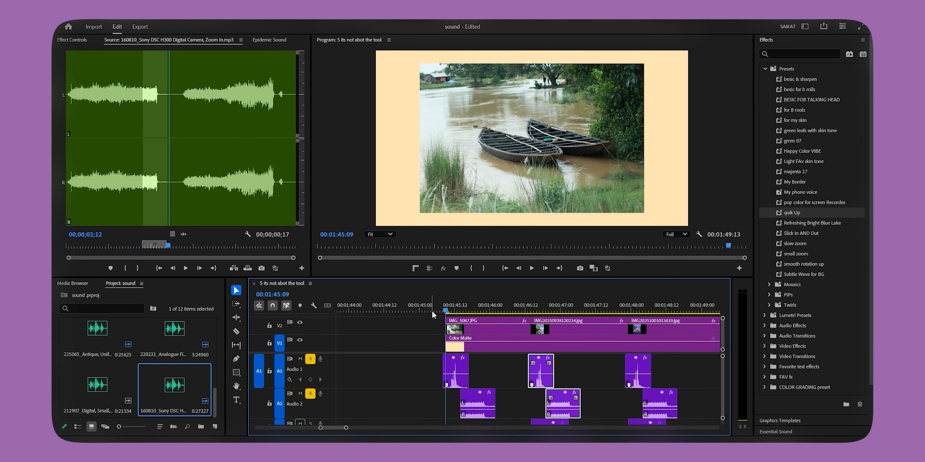
pyautogui.press('space')
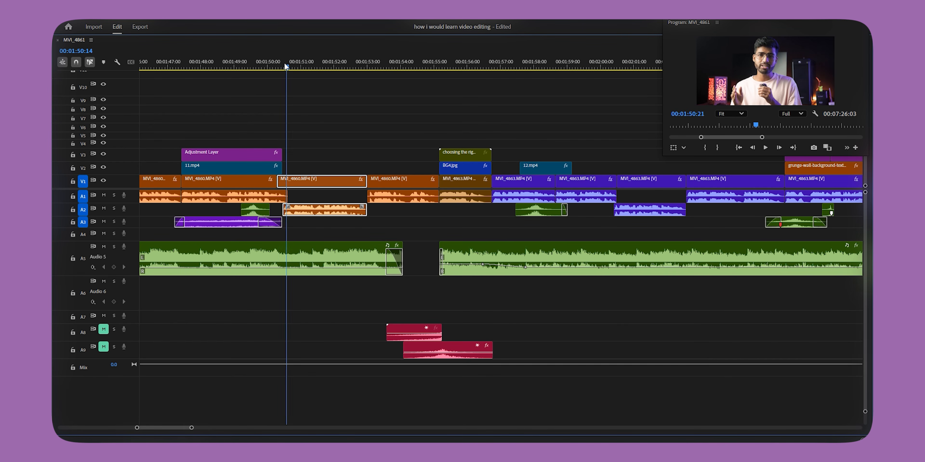
# Step: In sequence MVI_4861, move the red rising sound from A8 to A6 across the music gap and play it back soloed
pyautogui.press('space')
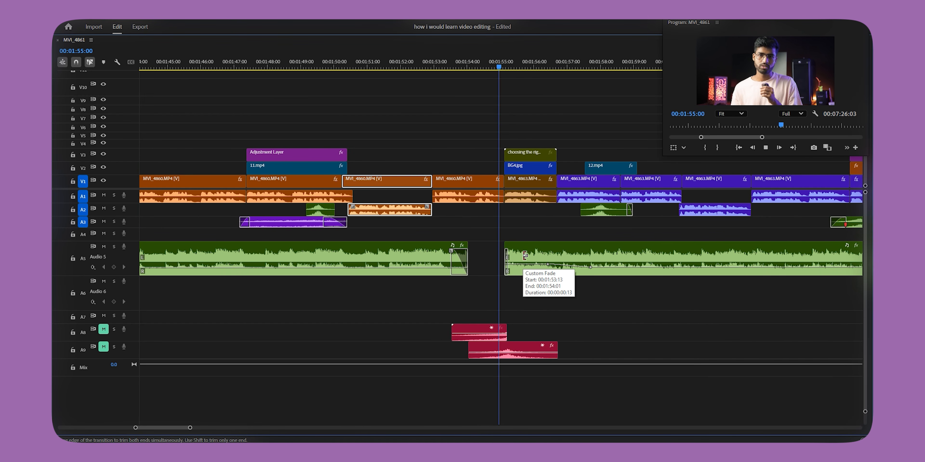
pyautogui.press('space')
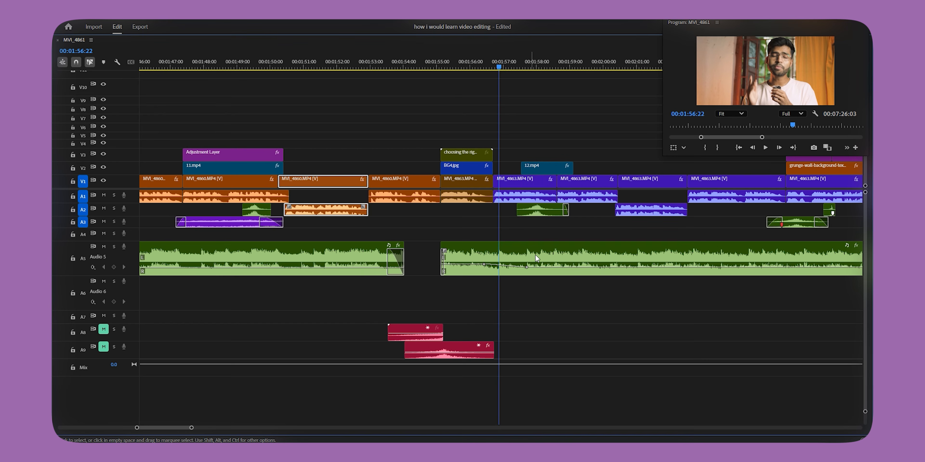
pyautogui.moveTo(422, 328); pyautogui.dragTo(419, 298)
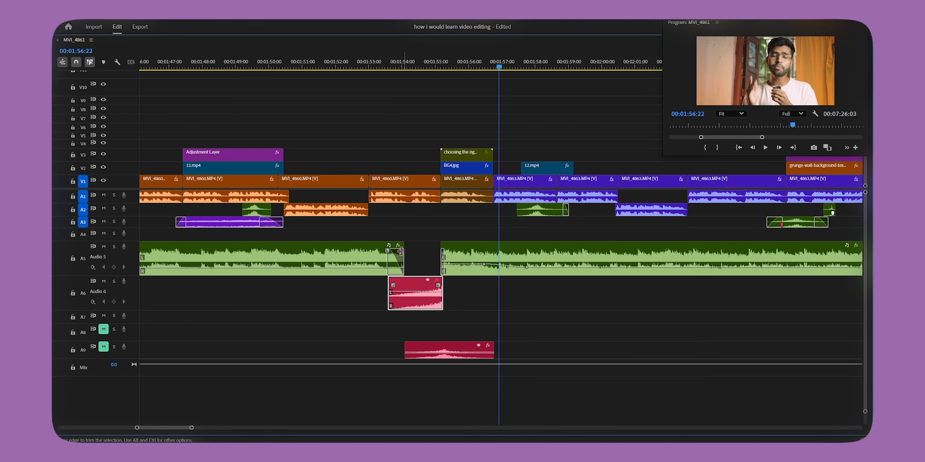
pyautogui.click(114, 281)
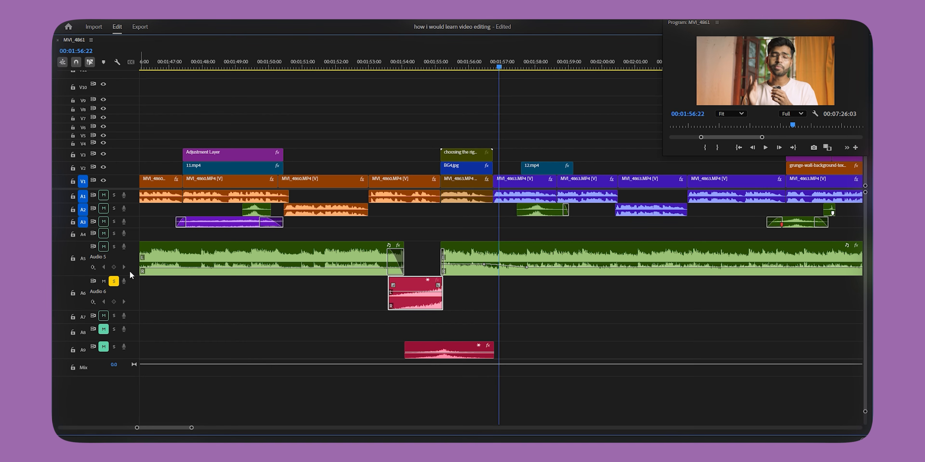
pyautogui.click(360, 60)
pyautogui.press('space')
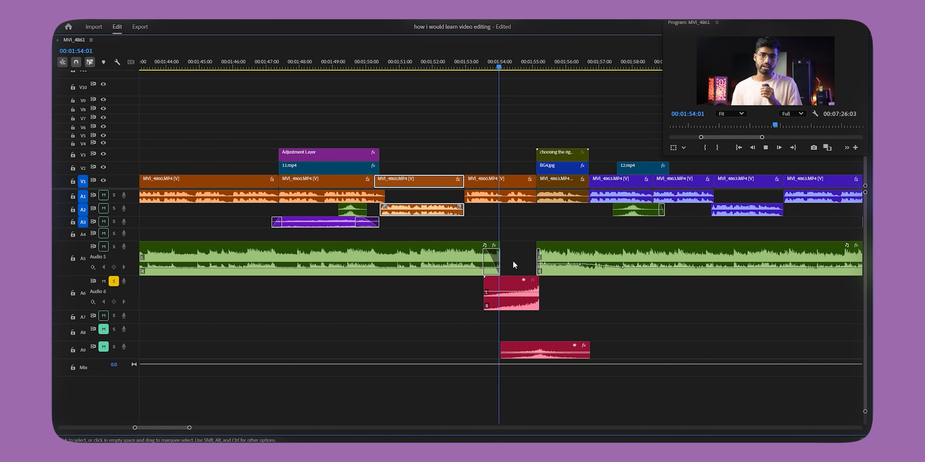
# Step: Play the music gap from 00:01:53:03 with the A6 rising sound in the full mix
pyautogui.click(416, 65)
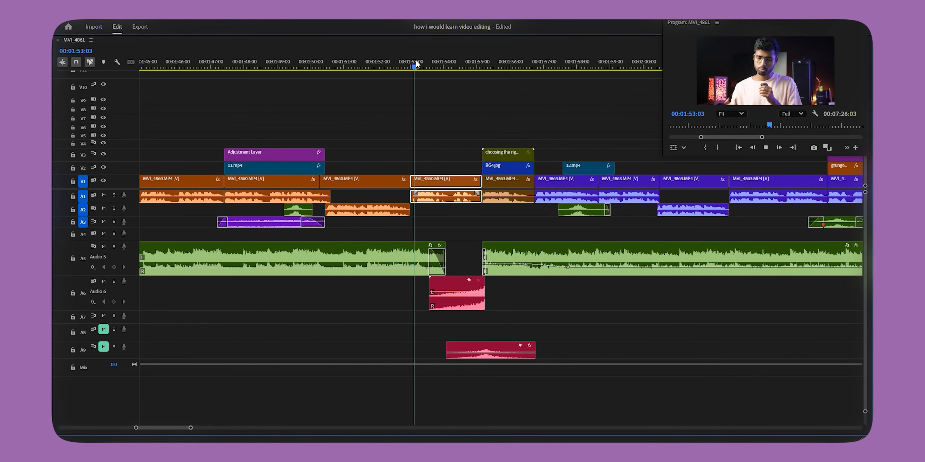
pyautogui.press('space')
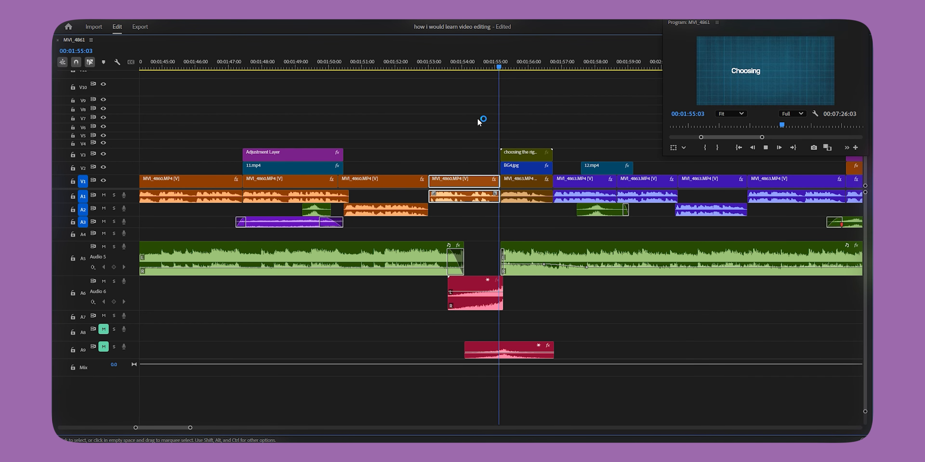
pyautogui.press('space')
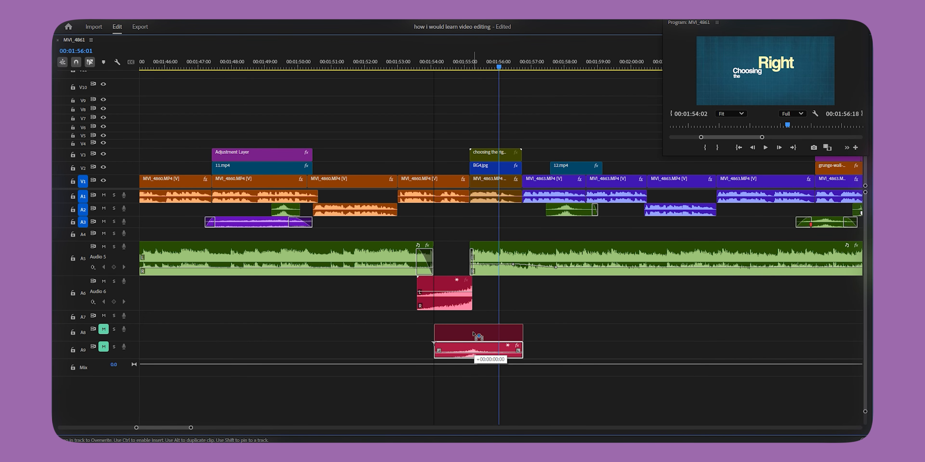
# Step: Move the red sound on A9 up closer beneath the A6 rising sound, keeping its timing, and play the transition
pyautogui.moveTo(474, 328); pyautogui.dragTo(474, 323)
pyautogui.click(389, 58)
pyautogui.press('space')
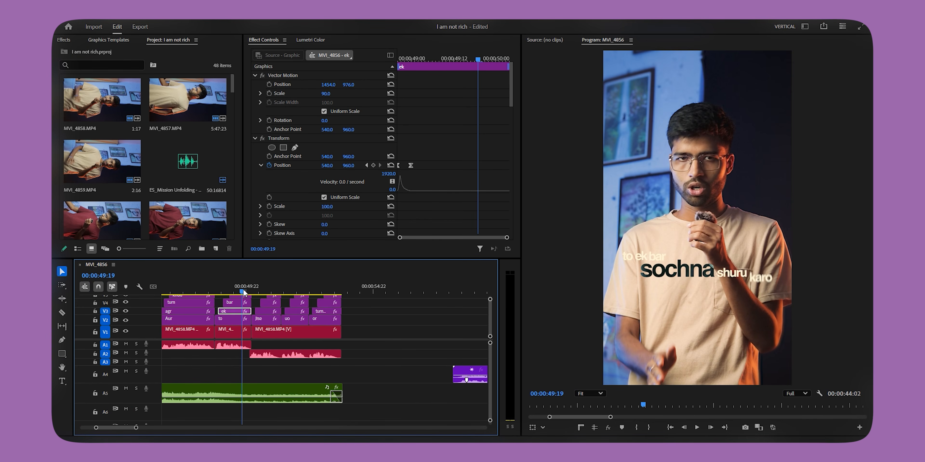
# Step: Play back the end of the MVI_4856 sequence from 00:00:51:03
pyautogui.press('space')
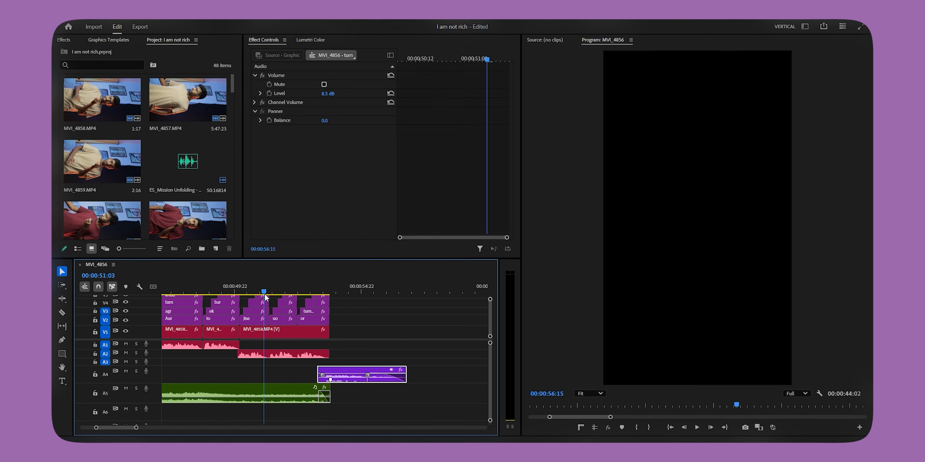
pyautogui.press('space')
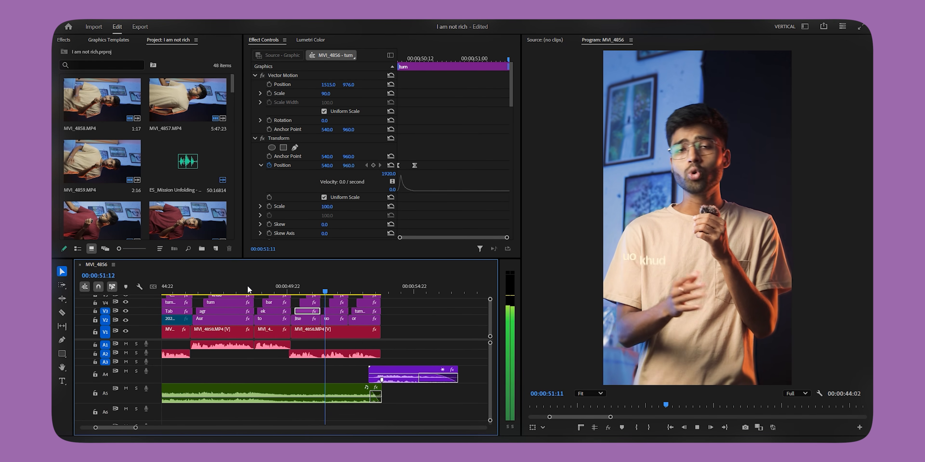